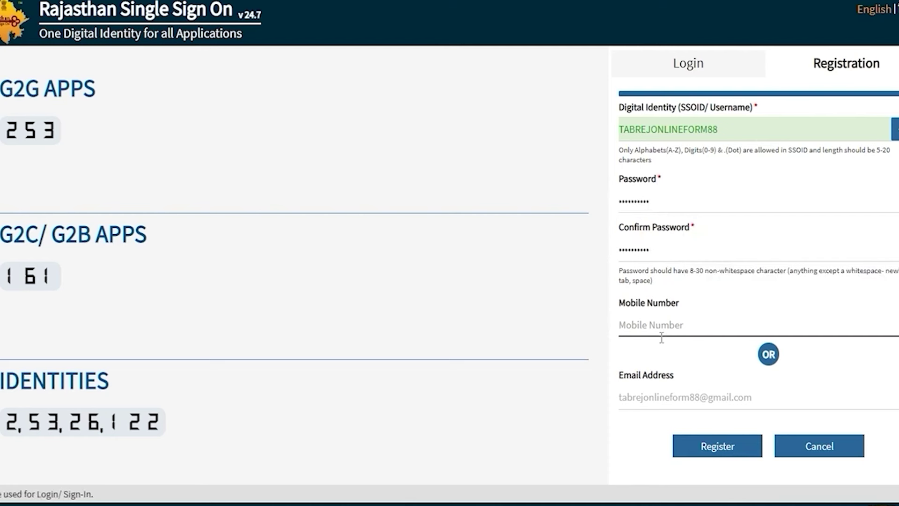
# Register the new SSO account with its mobile number, acknowledge the success alert, and sign in
pyautogui.write('789')
pyautogui.click(718, 450)
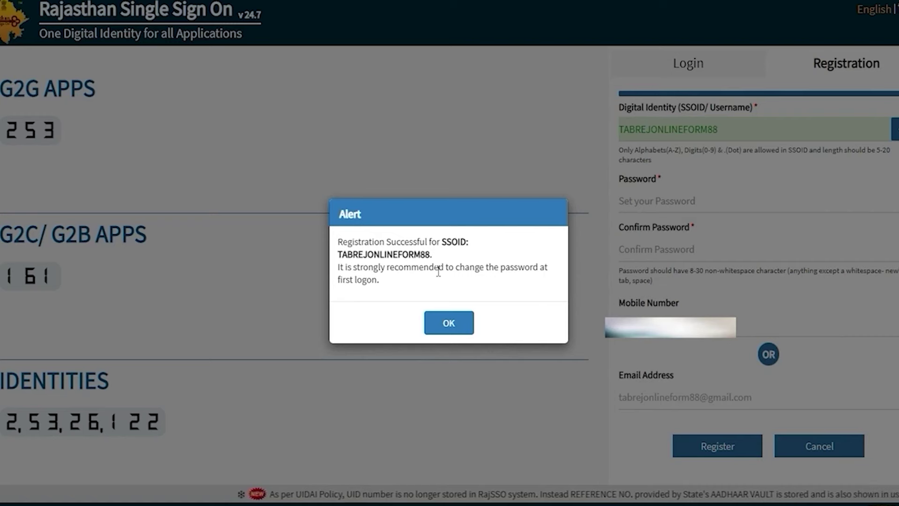
pyautogui.click(448, 328)
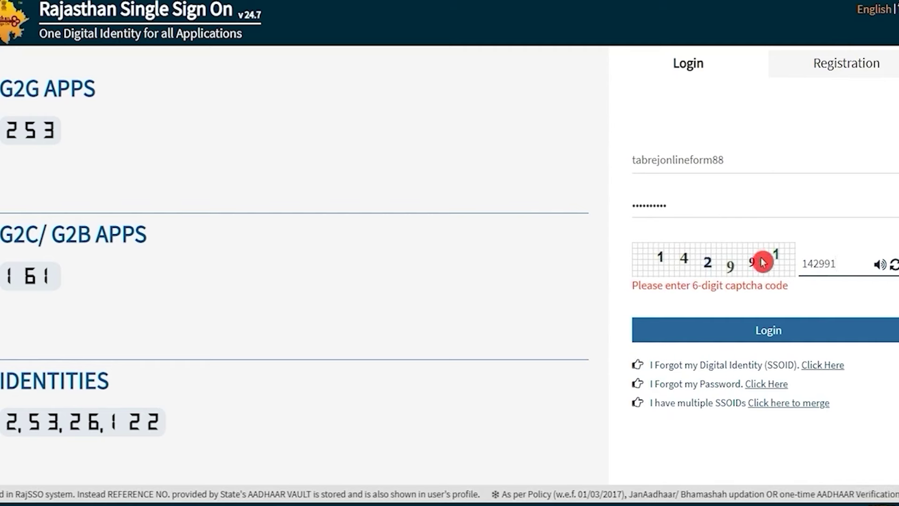
pyautogui.click(773, 333)
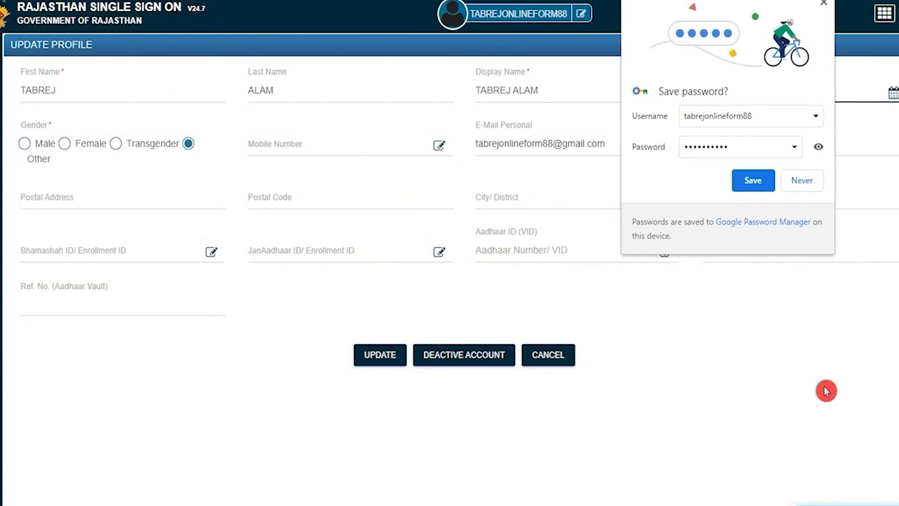
# Decline saving the password, pick the date of birth, and set gender to Male
pyautogui.click(790, 180)
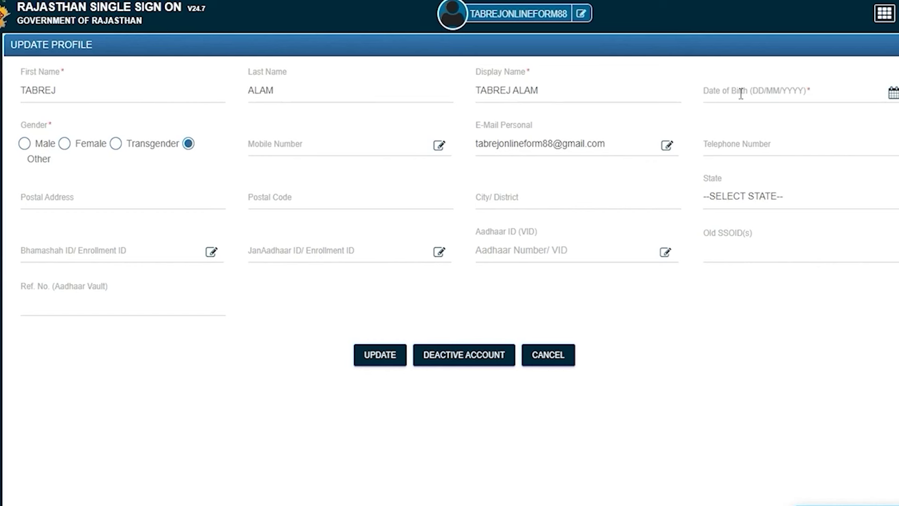
pyautogui.click(764, 94)
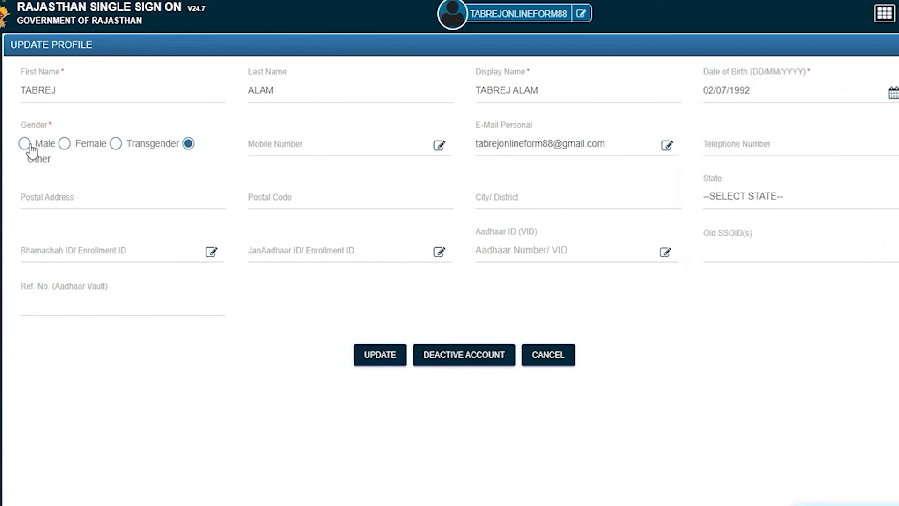
pyautogui.click(25, 144)
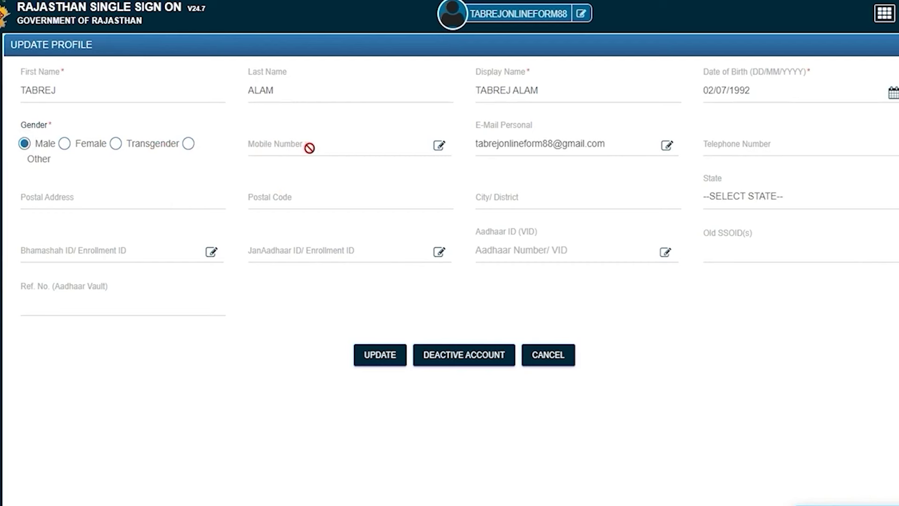
pyautogui.click(348, 178)
pyautogui.click(440, 147)
pyautogui.click(482, 290)
pyautogui.click(553, 221)
pyautogui.click(752, 148)
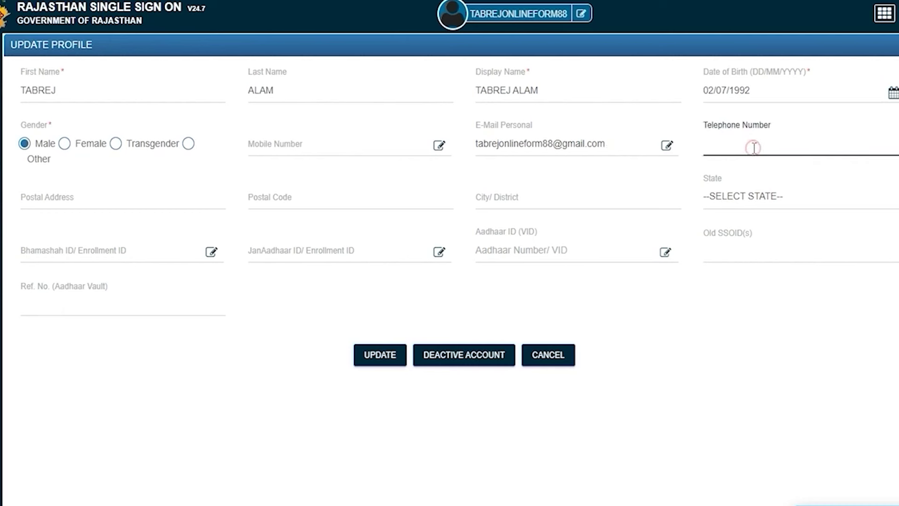
# Enter the postal address, postal code and city, and set state to UTTAR PRADESH
pyautogui.click(111, 198)
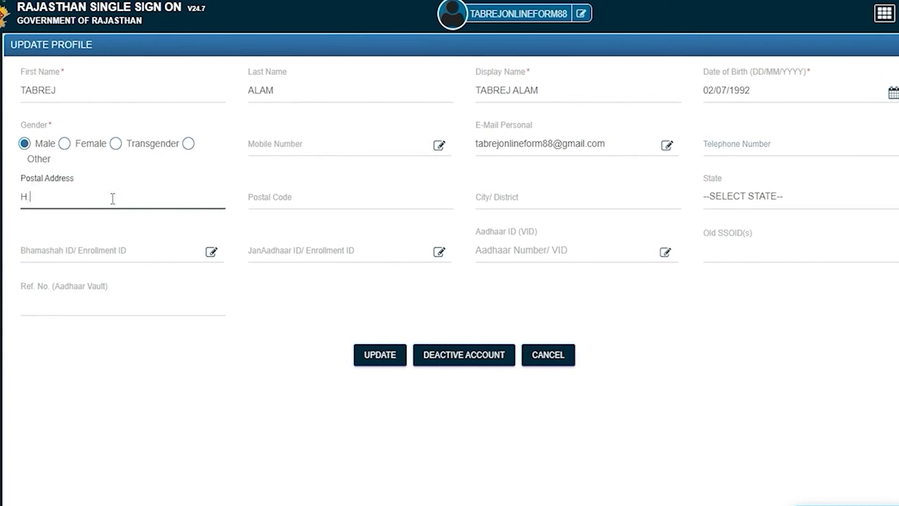
pyautogui.press('Tab')
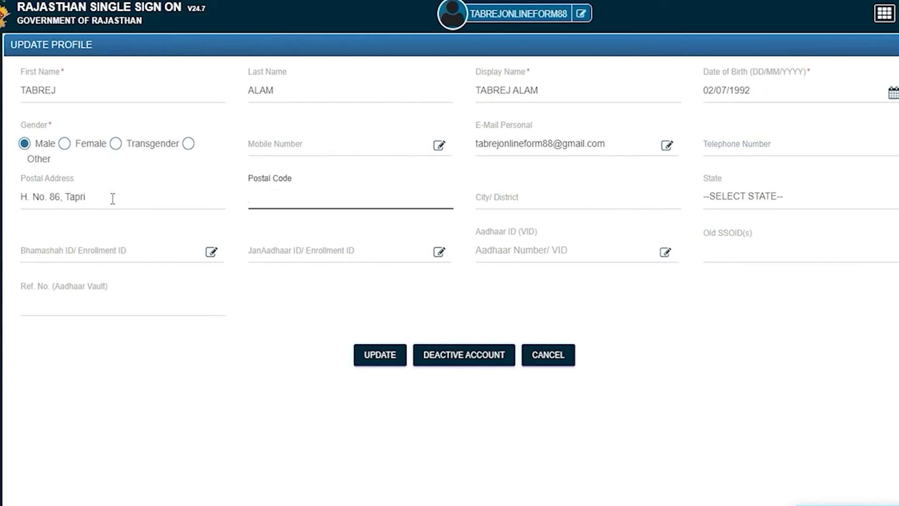
pyautogui.write('247001')
pyautogui.press('Tab')
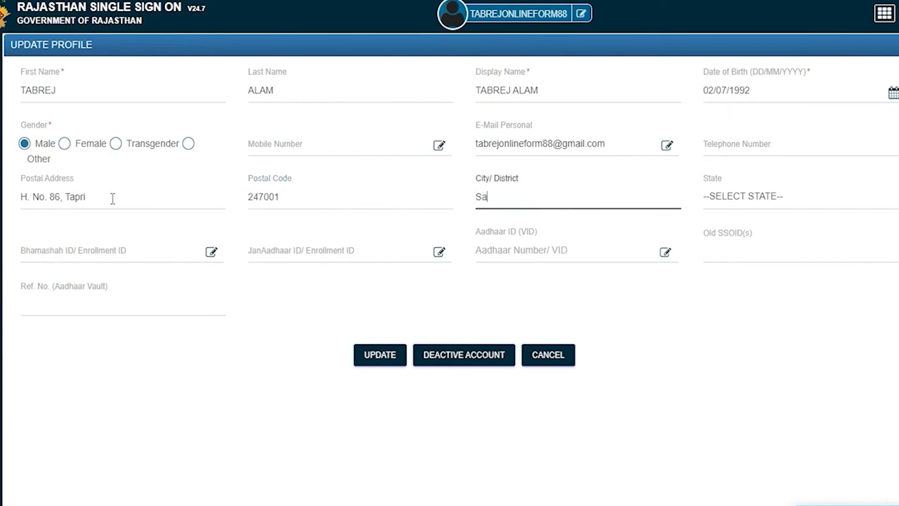
pyautogui.write('Saharanpur')
pyautogui.click(737, 196)
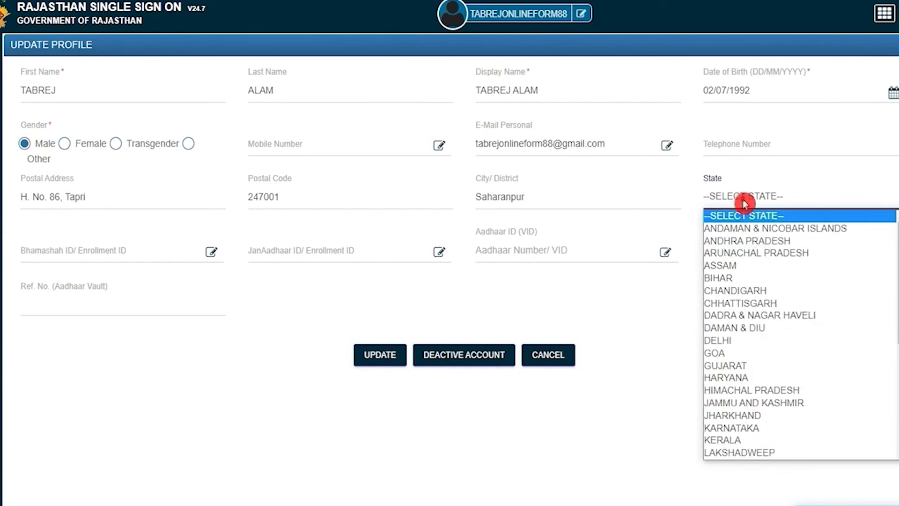
pyautogui.press('u')
pyautogui.press('Return')
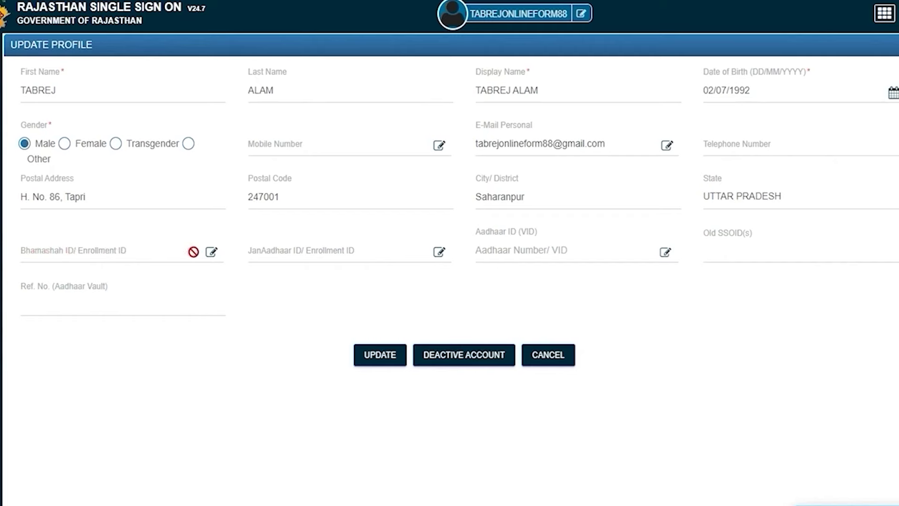
pyautogui.click(211, 255)
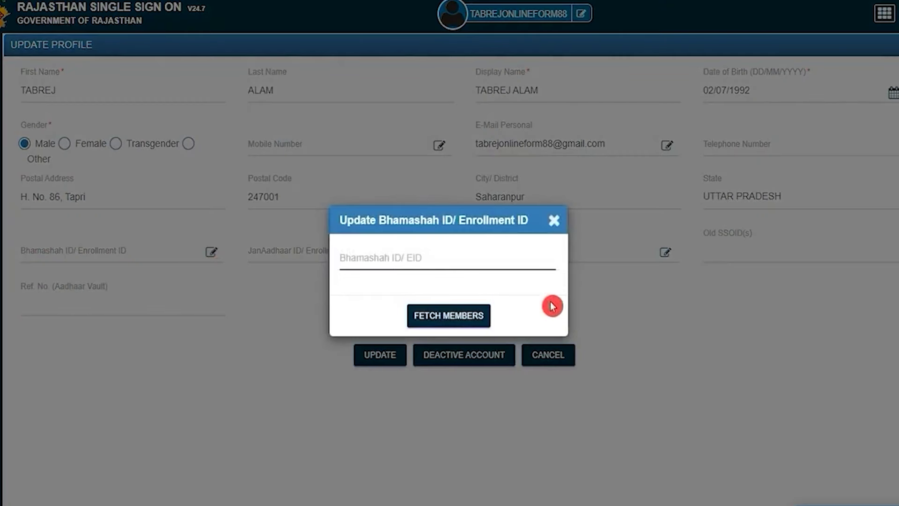
pyautogui.click(554, 221)
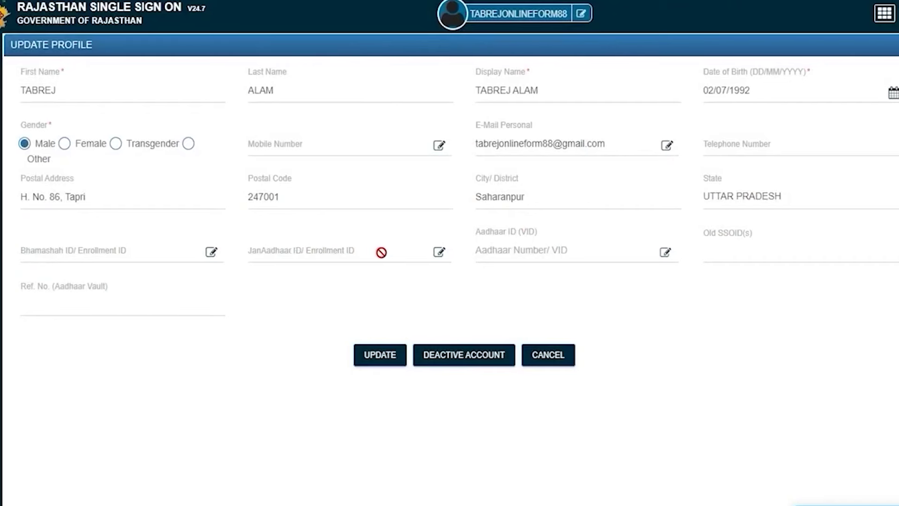
pyautogui.click(440, 252)
pyautogui.click(554, 221)
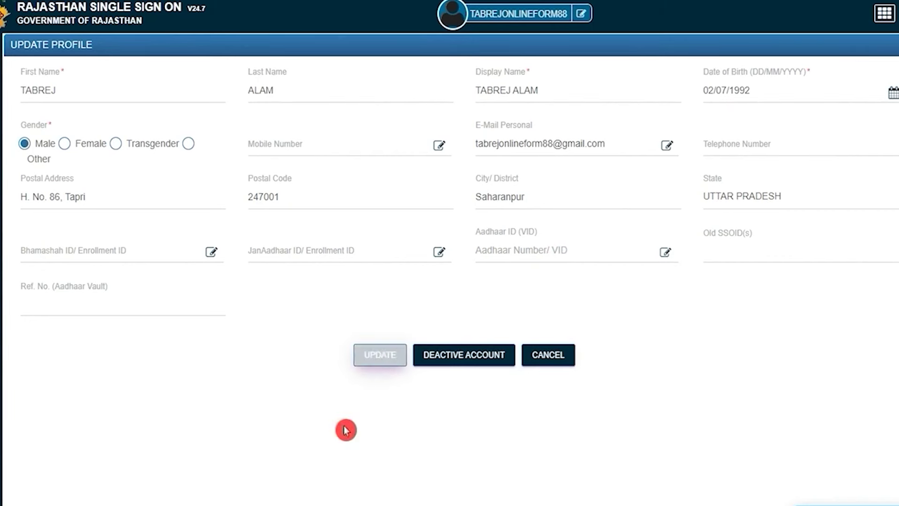
pyautogui.click(561, 340)
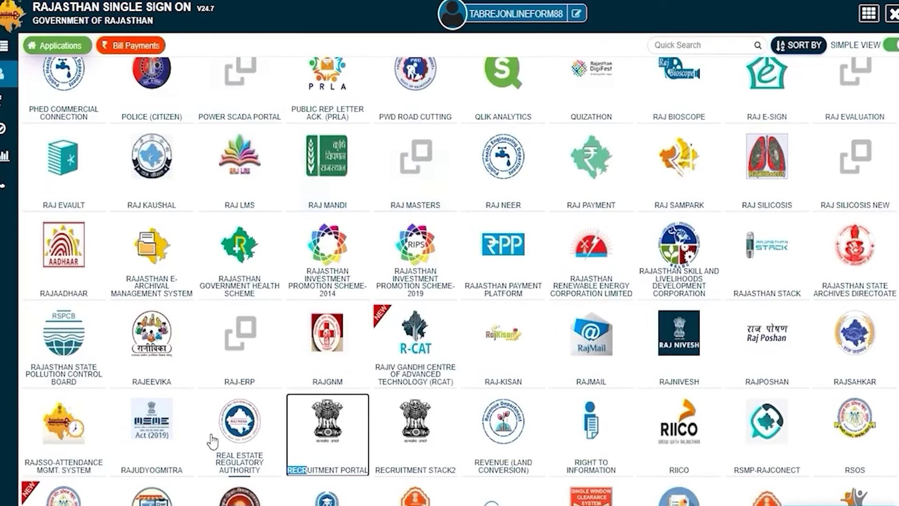
# Launch the Recruitment Portal application from the SSO applications grid
pyautogui.click(338, 472)
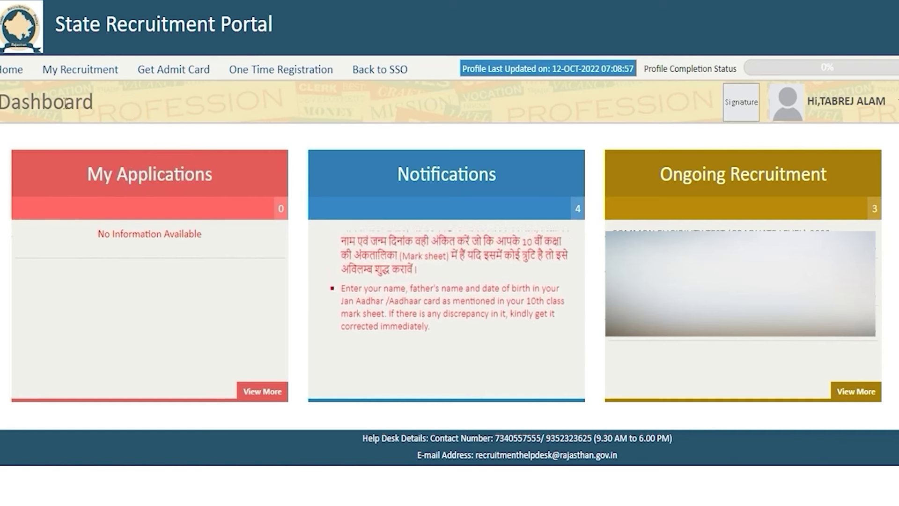
# Open the One Time Registration form and locate the Rajasthan Resident Candidate question
pyautogui.click(280, 70)
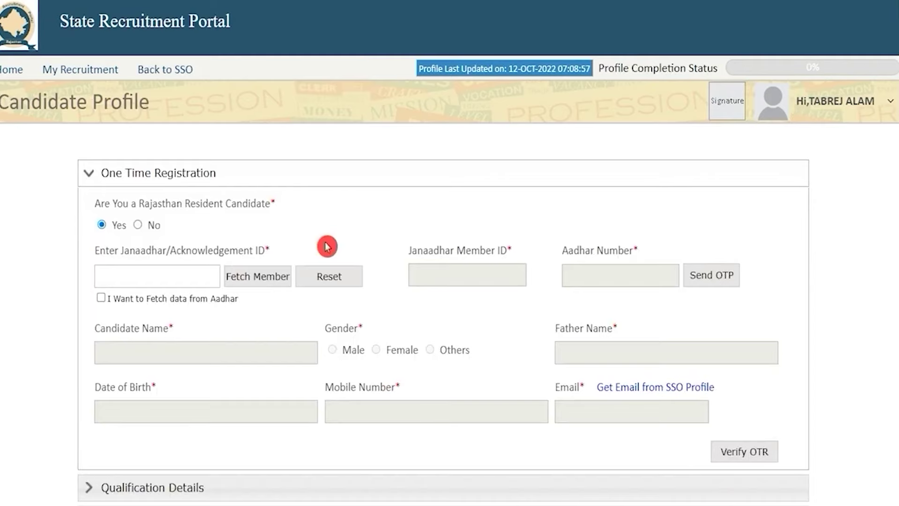
pyautogui.scroll(-3, 327, 247)
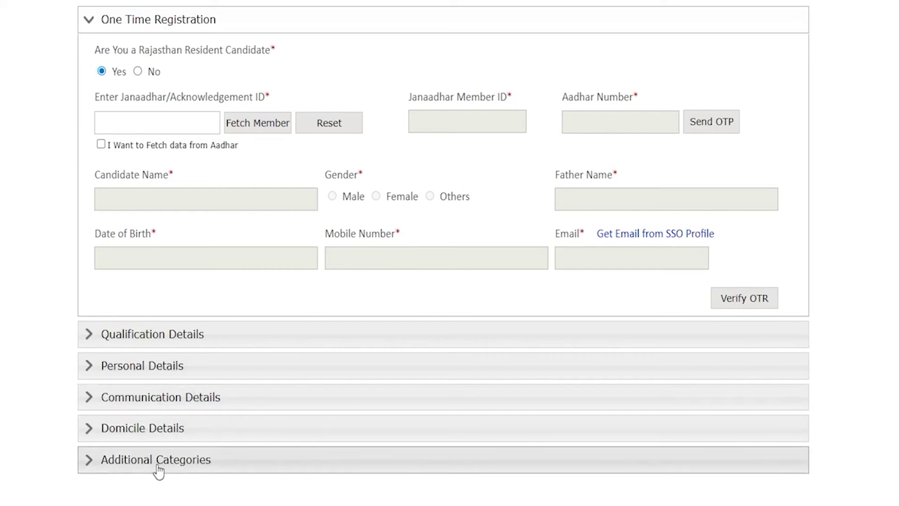
pyautogui.scroll(3, 302, 351)
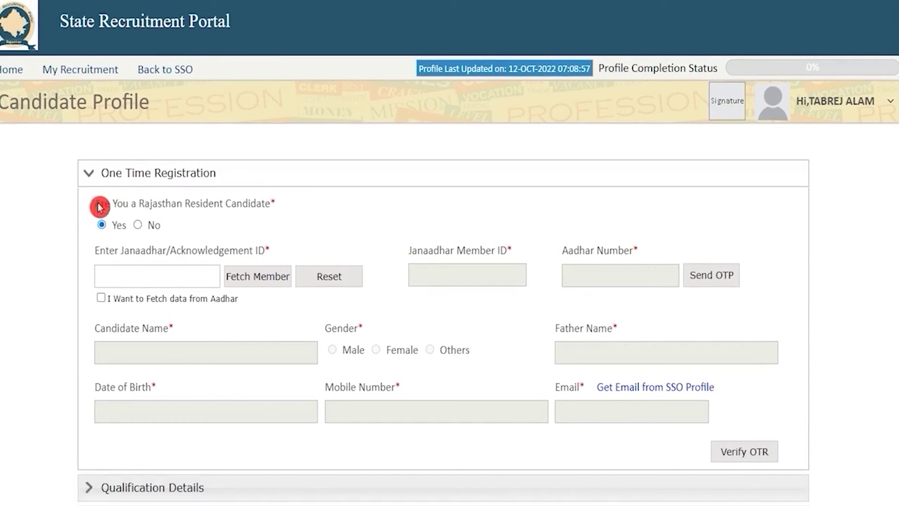
pyautogui.moveTo(145, 205); pyautogui.dragTo(250, 206)
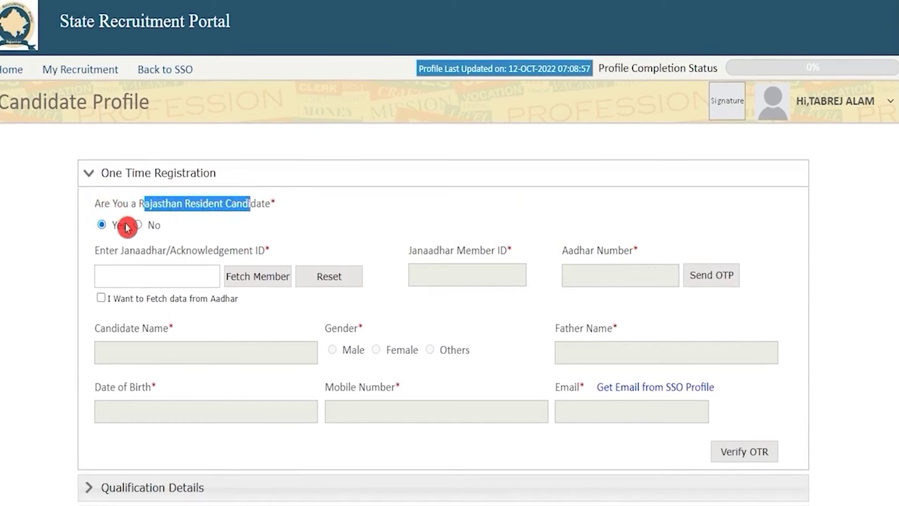
# Answer No to Rajasthan residency, enter the Aadhar number and request its OTP
pyautogui.click(141, 227)
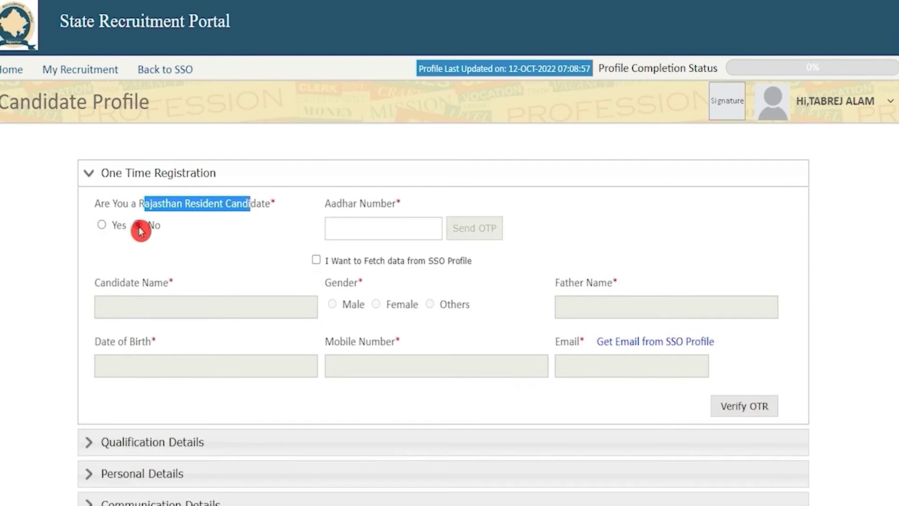
pyautogui.click(102, 226)
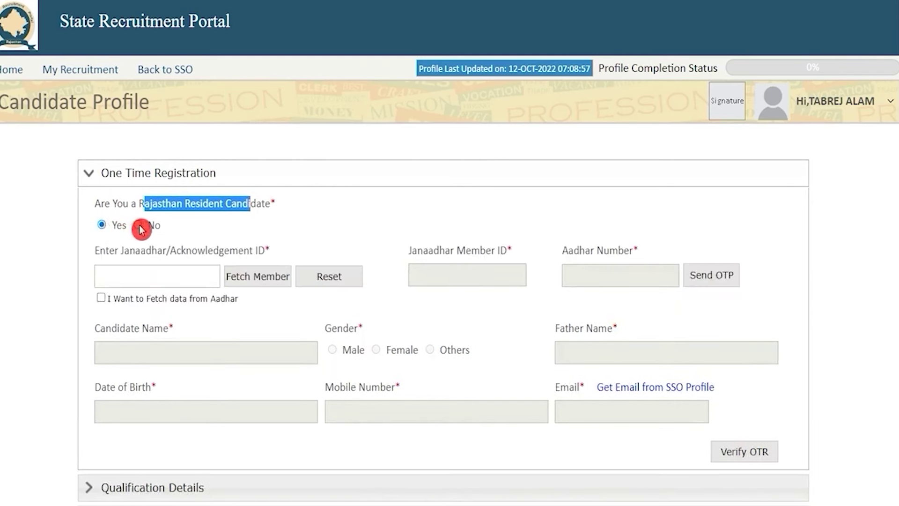
pyautogui.click(139, 226)
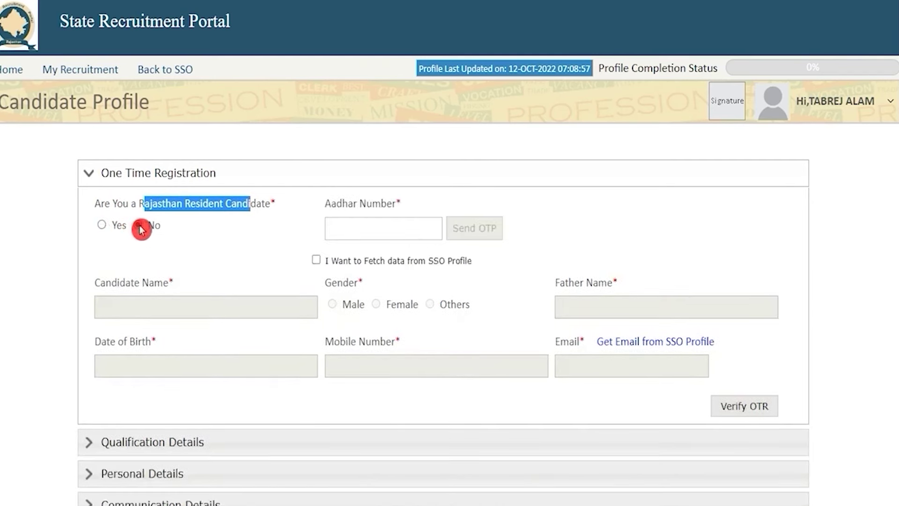
pyautogui.click(370, 224)
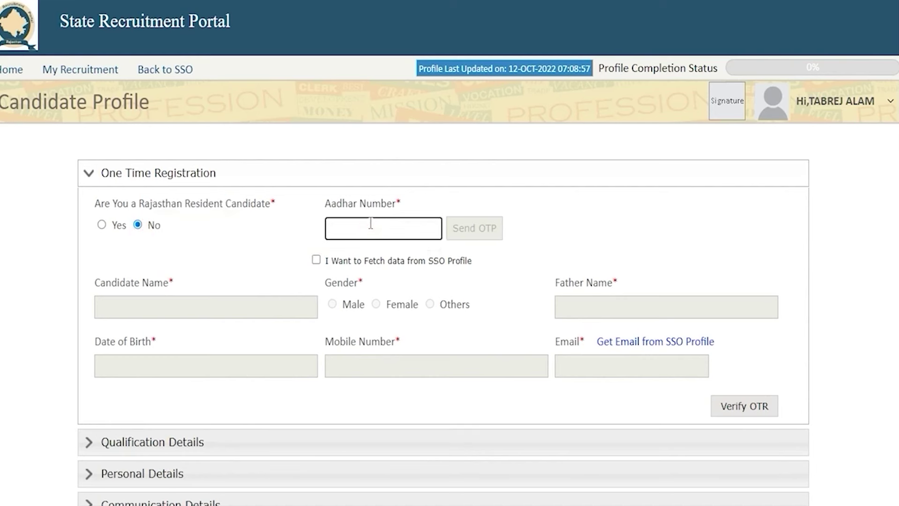
pyautogui.click(464, 230)
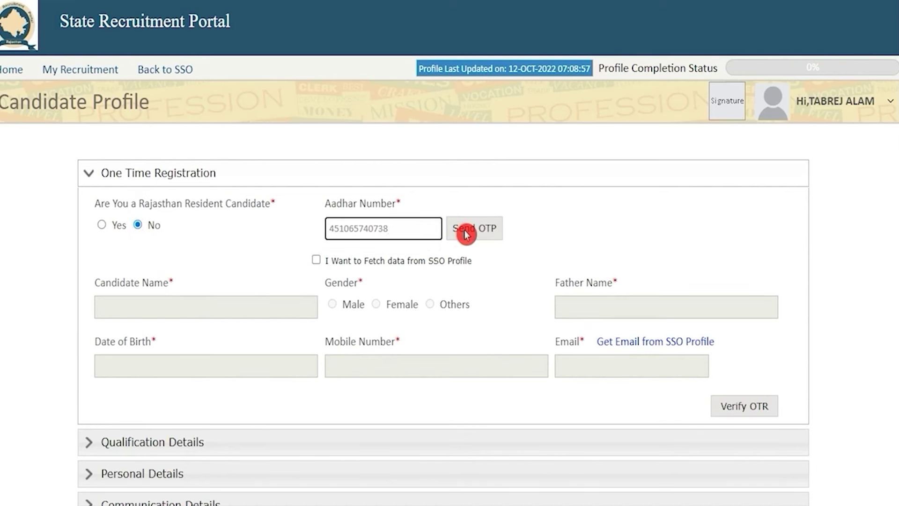
# Send the Aadhaar OTP, enter the received code, verify it and accept the 'Verified from Aadhar' alert
pyautogui.click(466, 234)
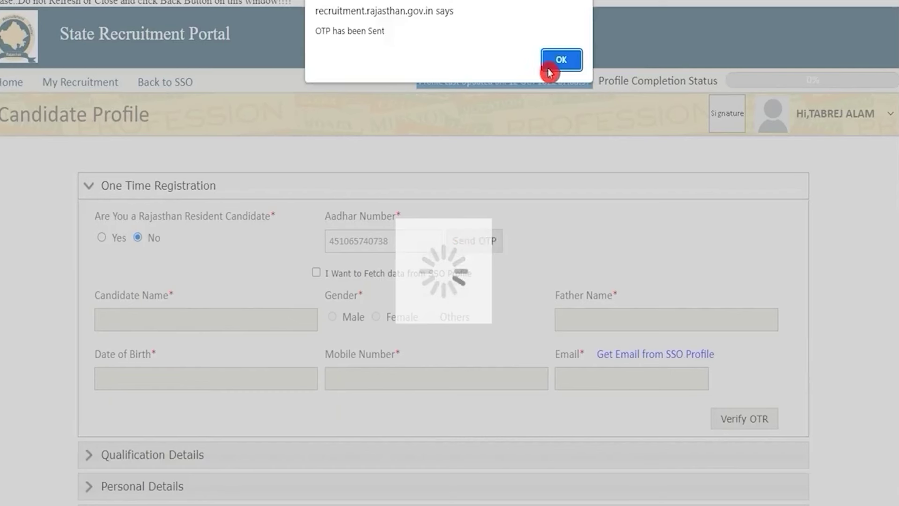
pyautogui.click(563, 60)
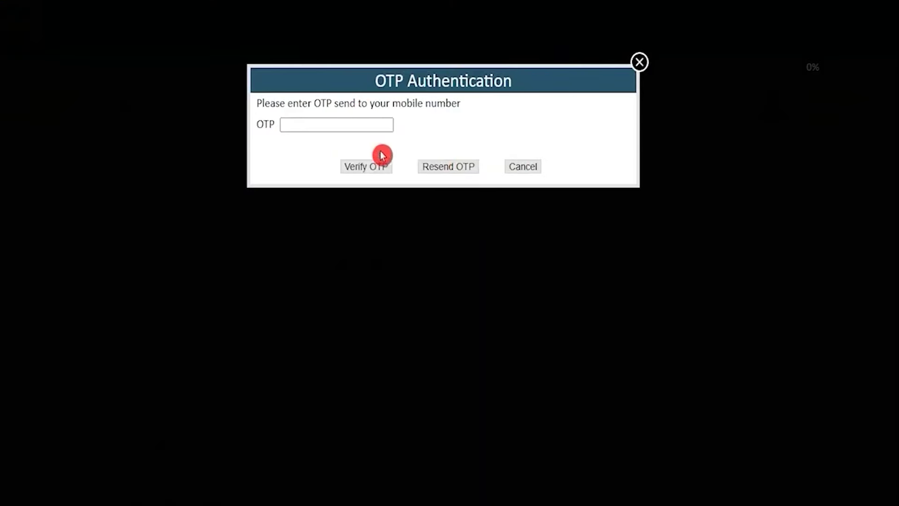
pyautogui.click(352, 123)
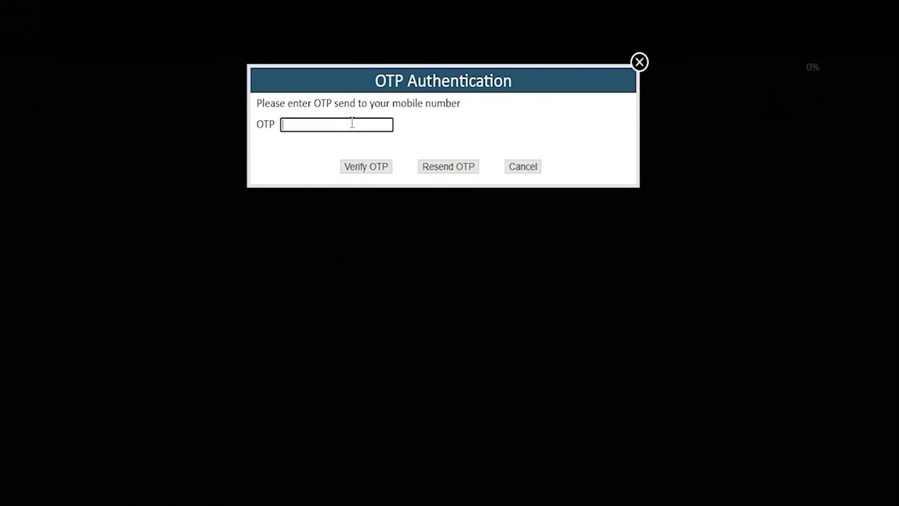
pyautogui.click(366, 165)
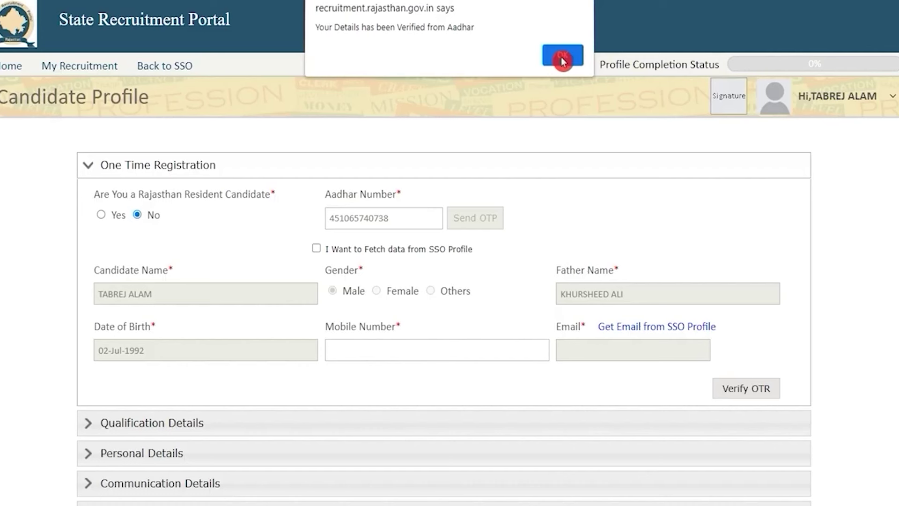
pyautogui.click(563, 57)
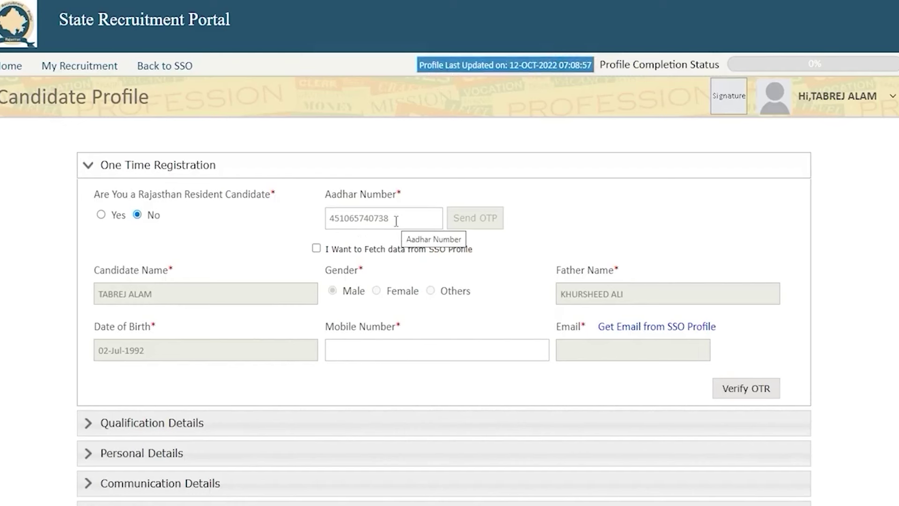
# Enter the candidate's mobile number and pull the email address from the SSO profile
pyautogui.scroll(-1, 396, 221)
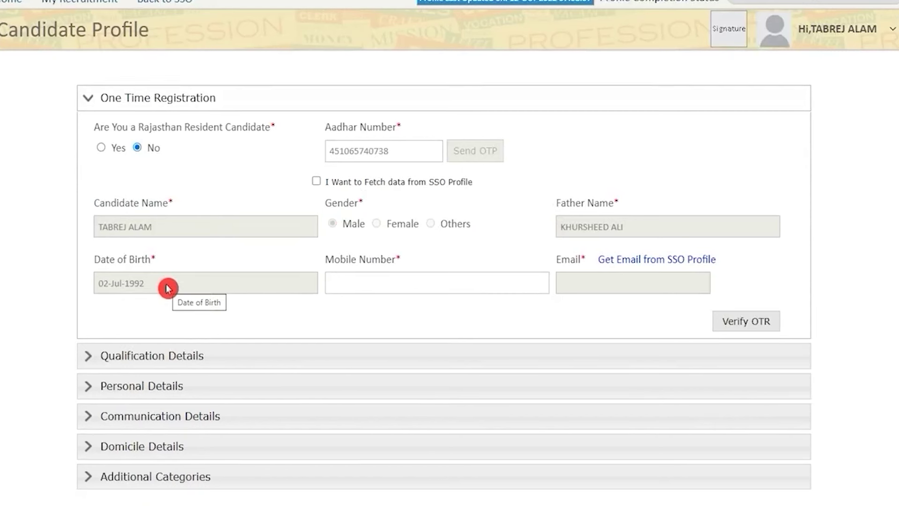
pyautogui.click(358, 283)
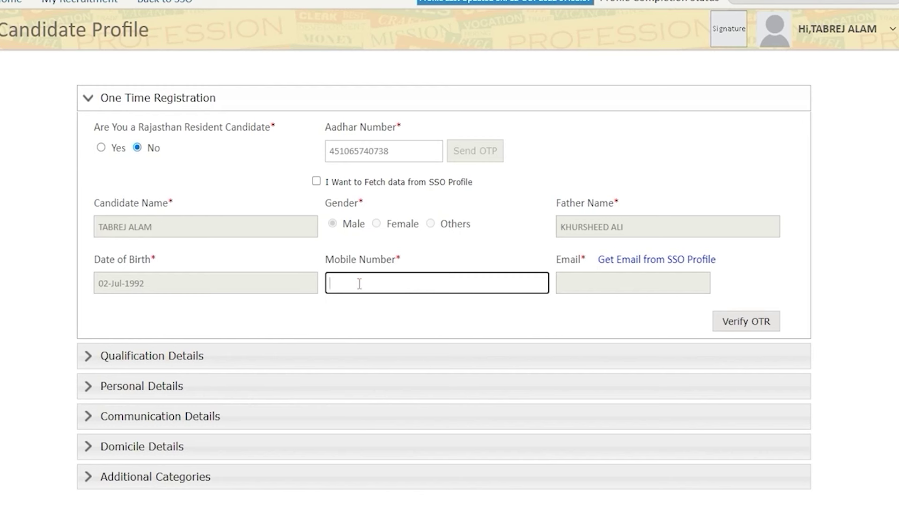
pyautogui.write('73')
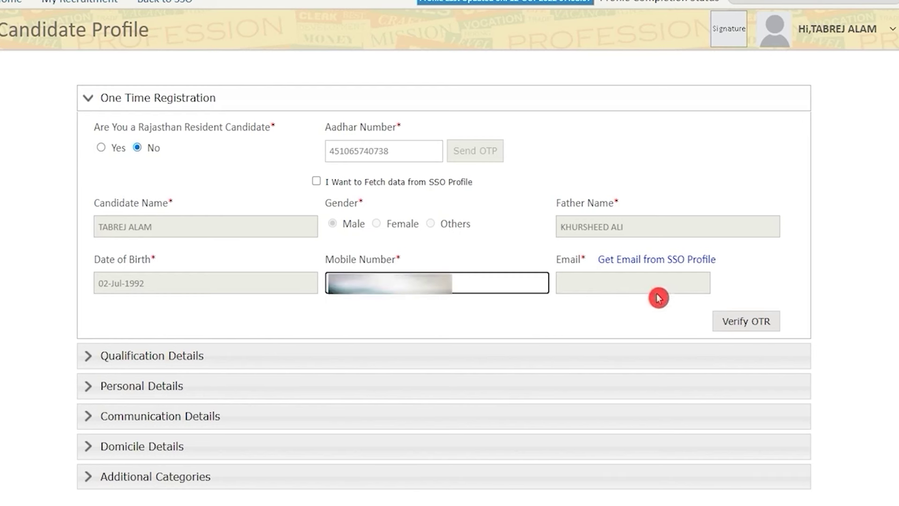
pyautogui.click(647, 286)
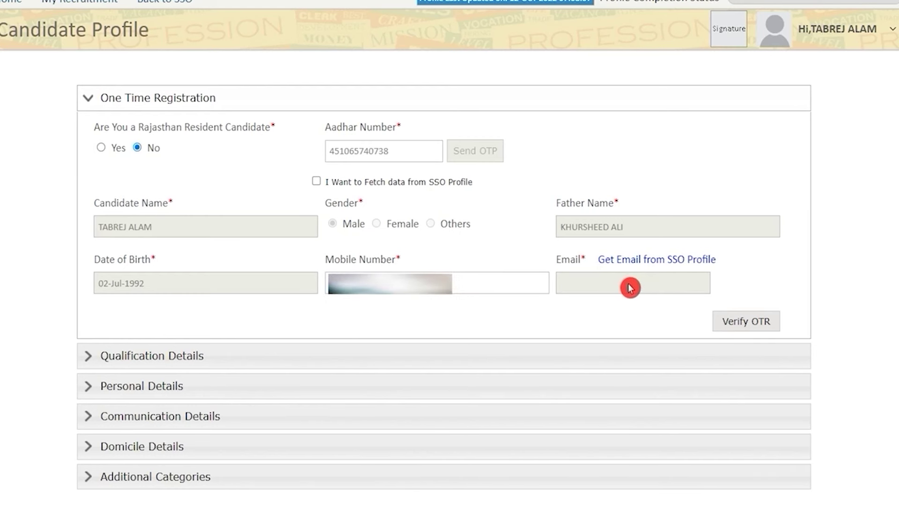
pyautogui.click(663, 263)
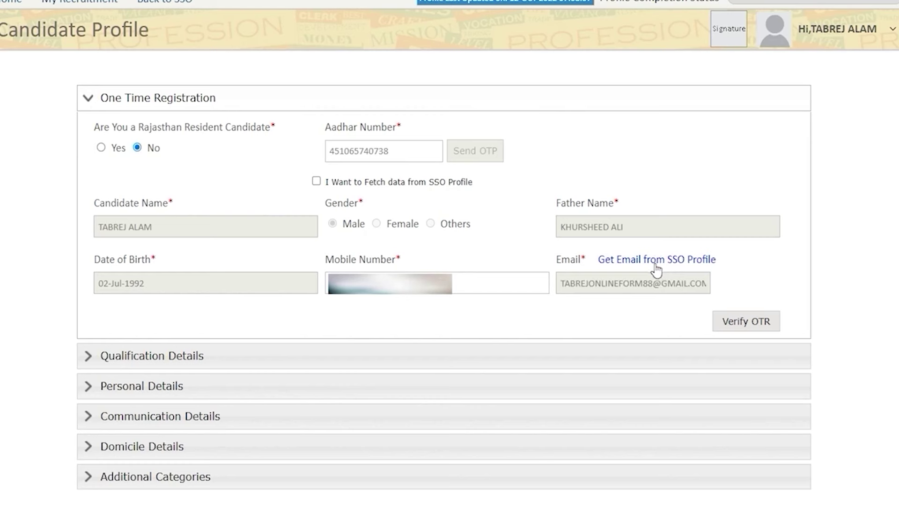
# Verify and final-submit the One Time Registration with OTP to get a registration number
pyautogui.click(742, 323)
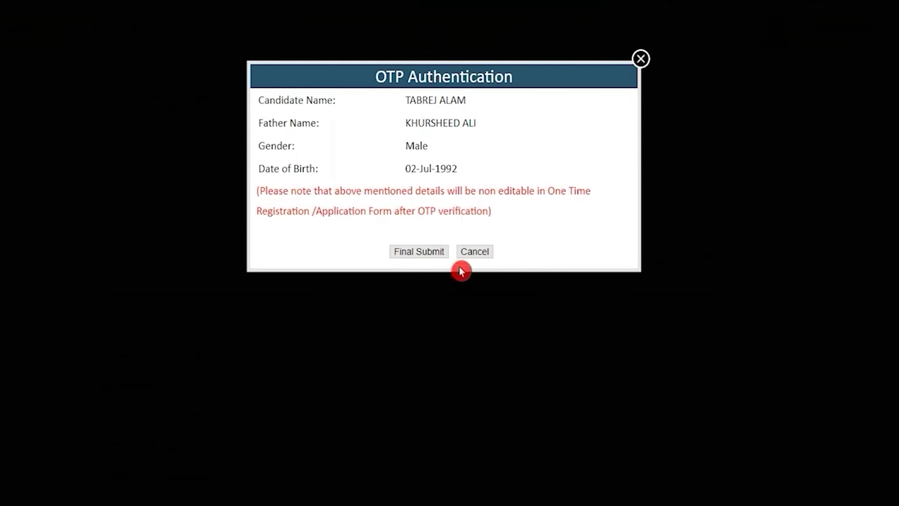
pyautogui.click(436, 257)
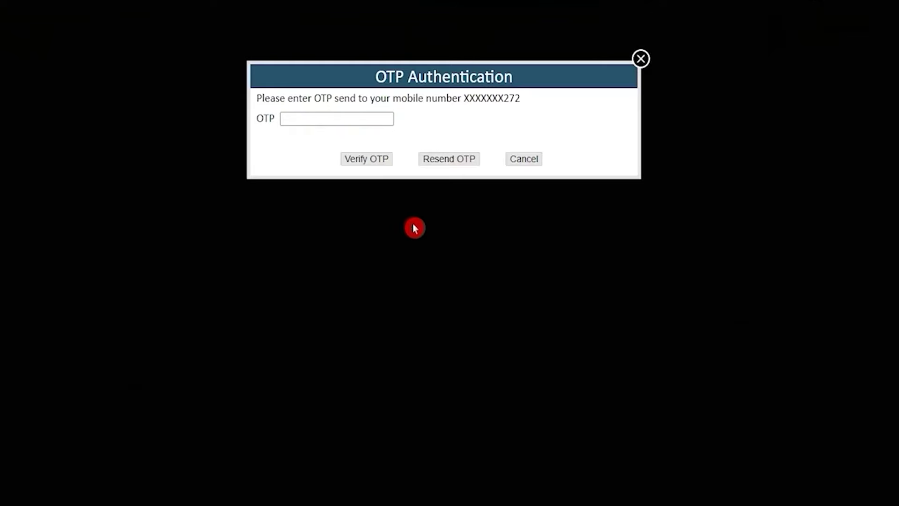
pyautogui.click(343, 119)
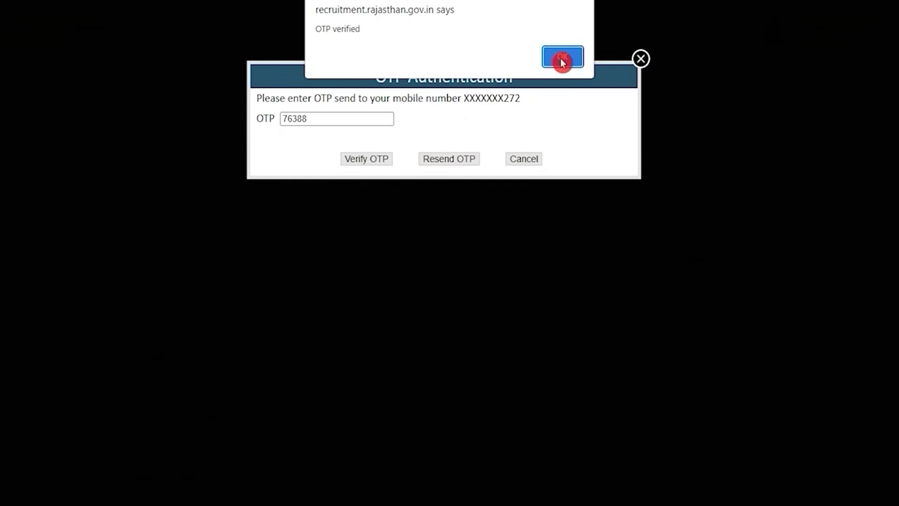
pyautogui.click(562, 60)
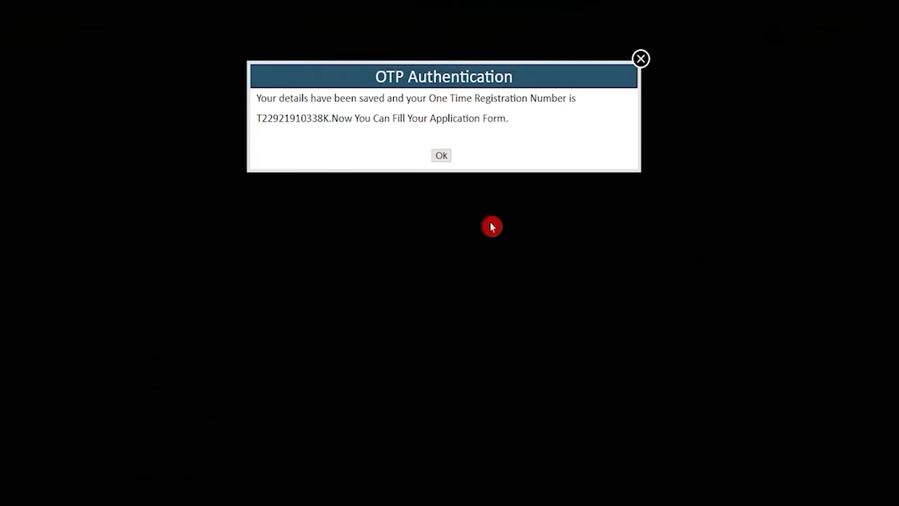
pyautogui.click(443, 158)
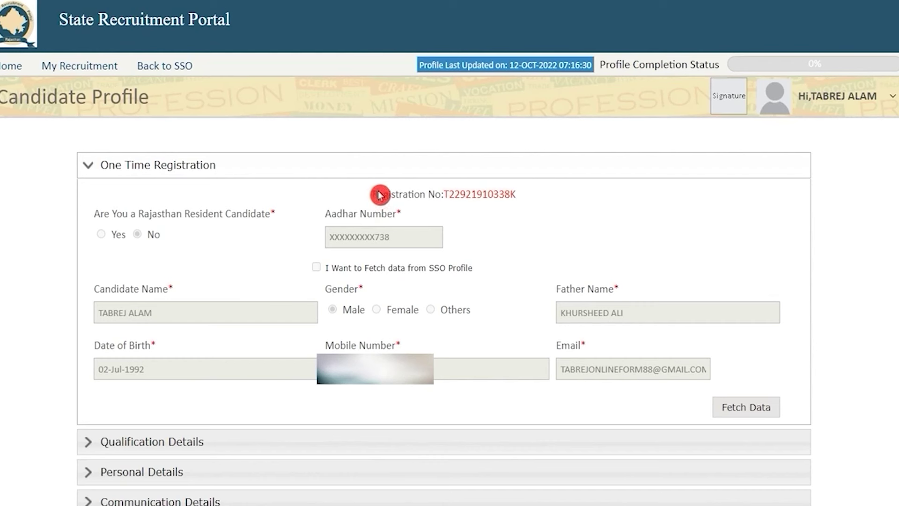
# Select the issued registration number text, then expand Qualification Details
pyautogui.moveTo(378, 195); pyautogui.dragTo(516, 196)
pyautogui.click(391, 194)
pyautogui.moveTo(379, 197); pyautogui.dragTo(522, 195)
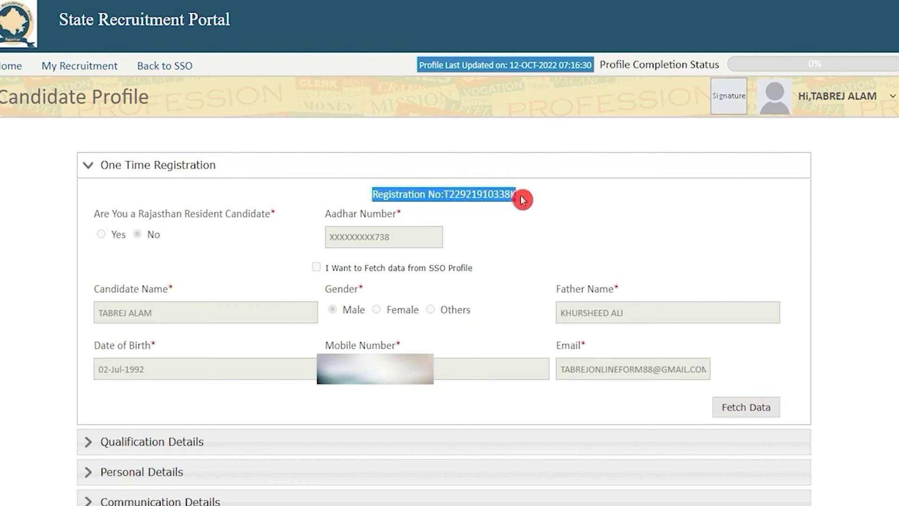
pyautogui.click(591, 220)
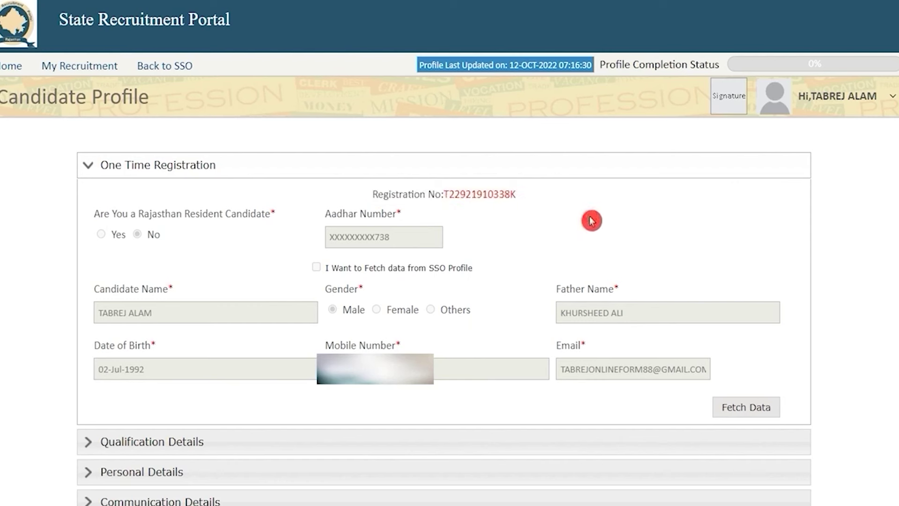
pyautogui.tripleClick(591, 220)
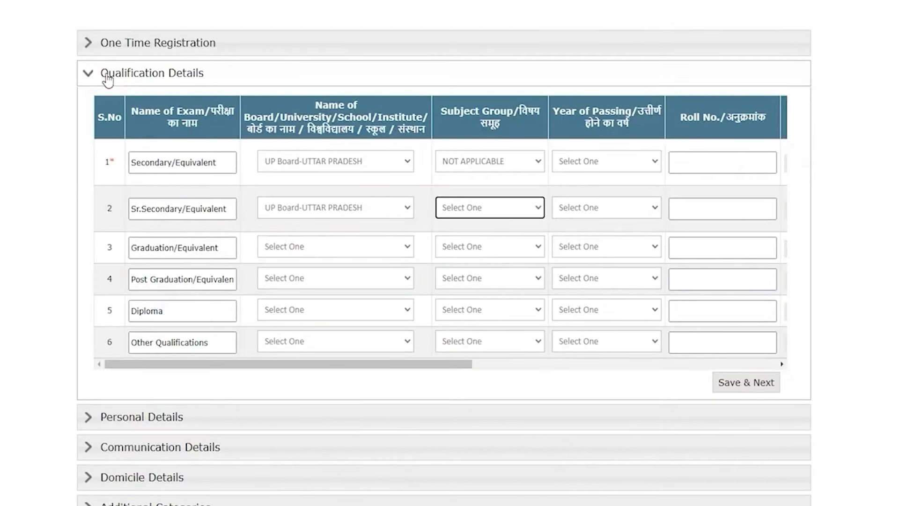
pyautogui.moveTo(107, 74); pyautogui.dragTo(197, 80)
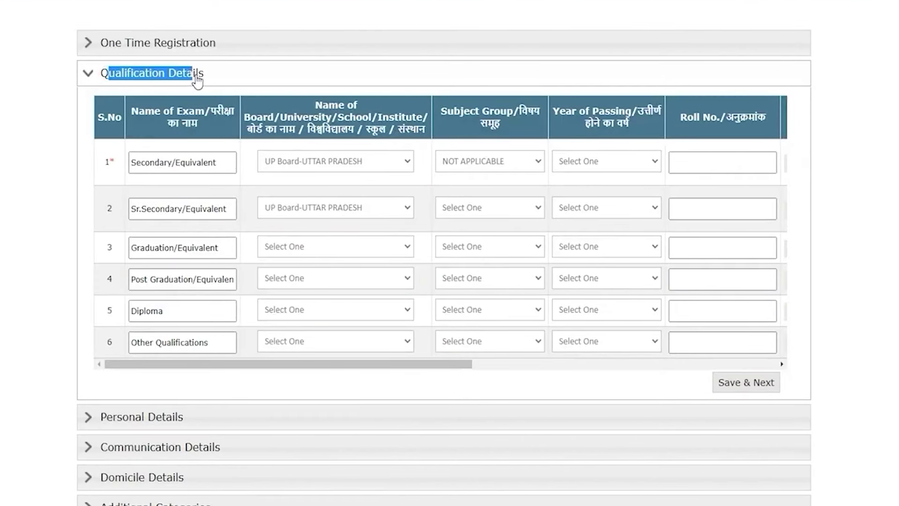
# Set the Secondary row to UP Board-UTTAR PRADESH, NOT APPLICABLE subject group, passing year 2010
pyautogui.click(200, 160)
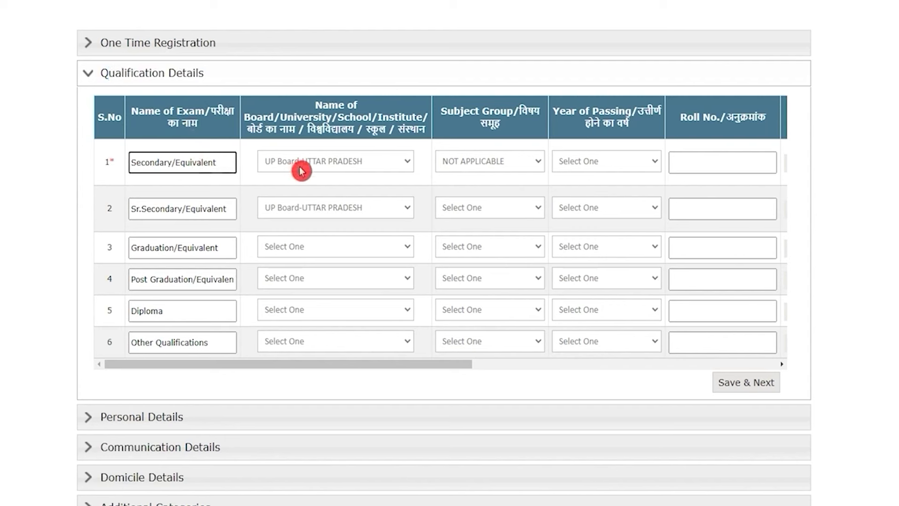
pyautogui.click(320, 165)
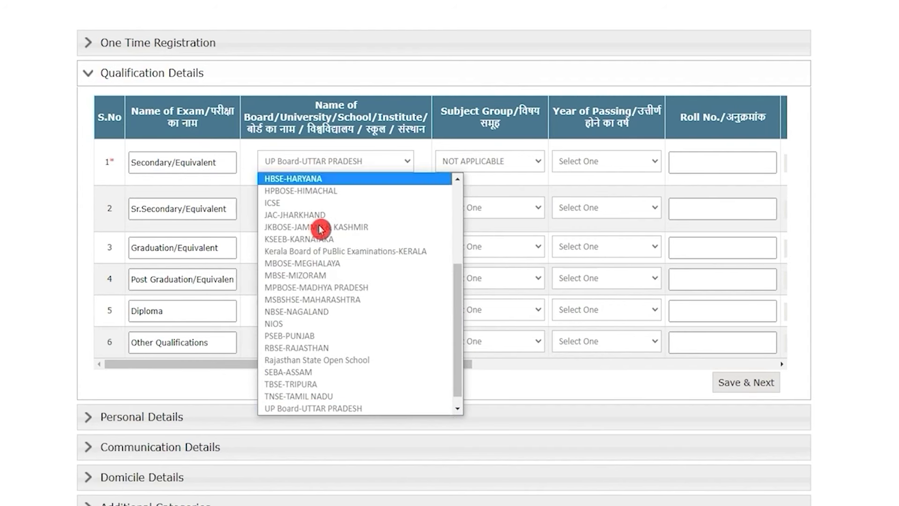
pyautogui.scroll(-1, 327, 302)
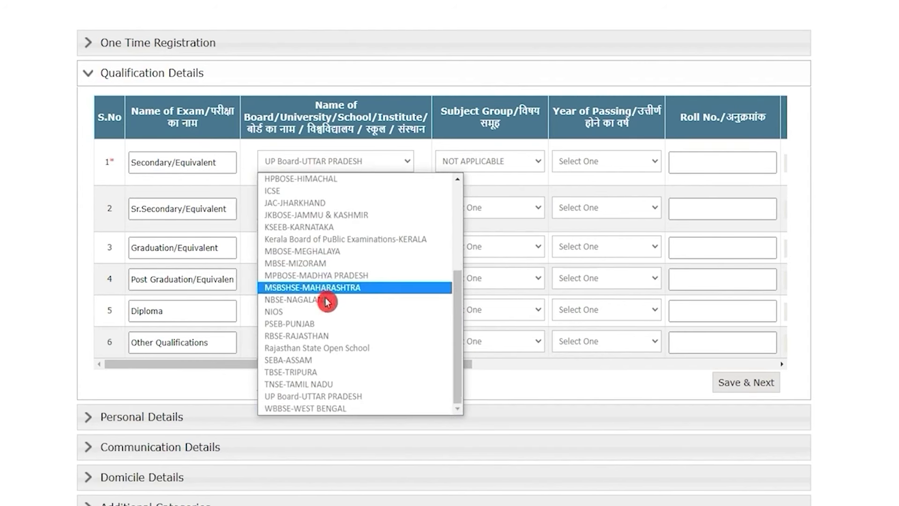
pyautogui.click(331, 397)
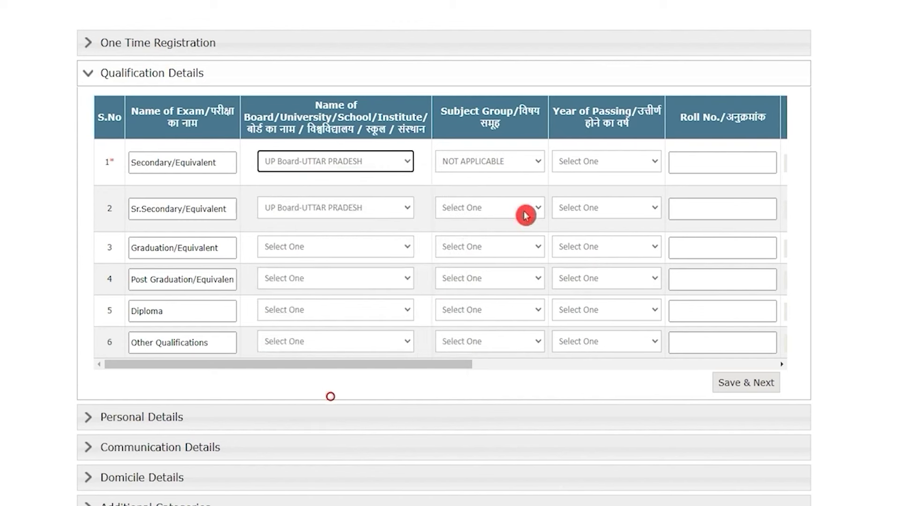
pyautogui.click(505, 161)
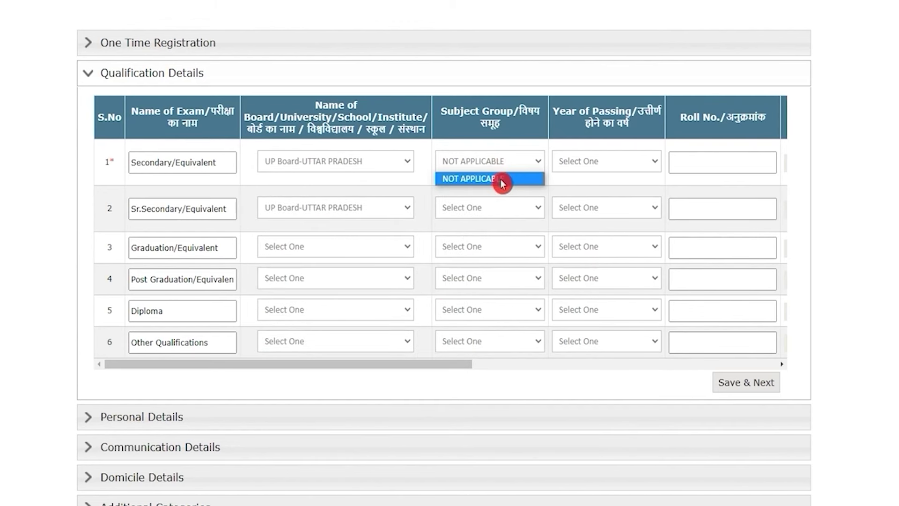
pyautogui.click(502, 181)
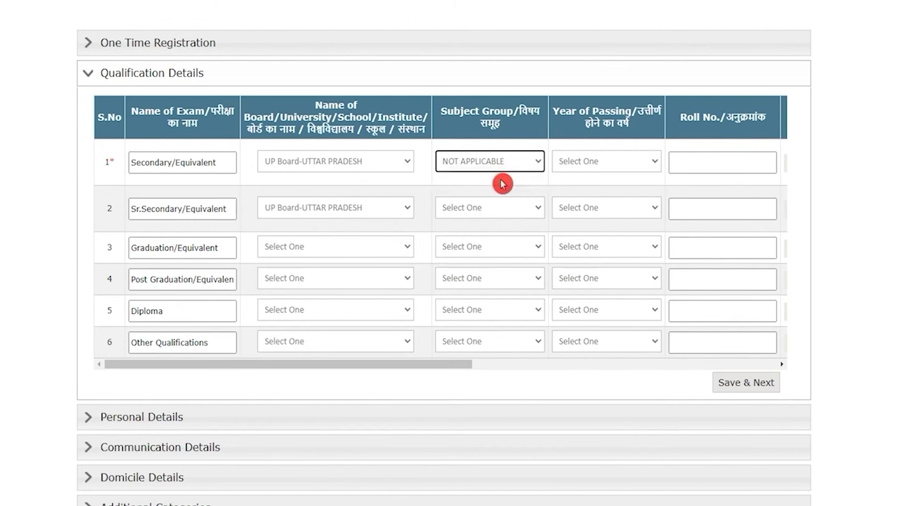
pyautogui.click(501, 160)
pyautogui.click(502, 181)
pyautogui.click(621, 164)
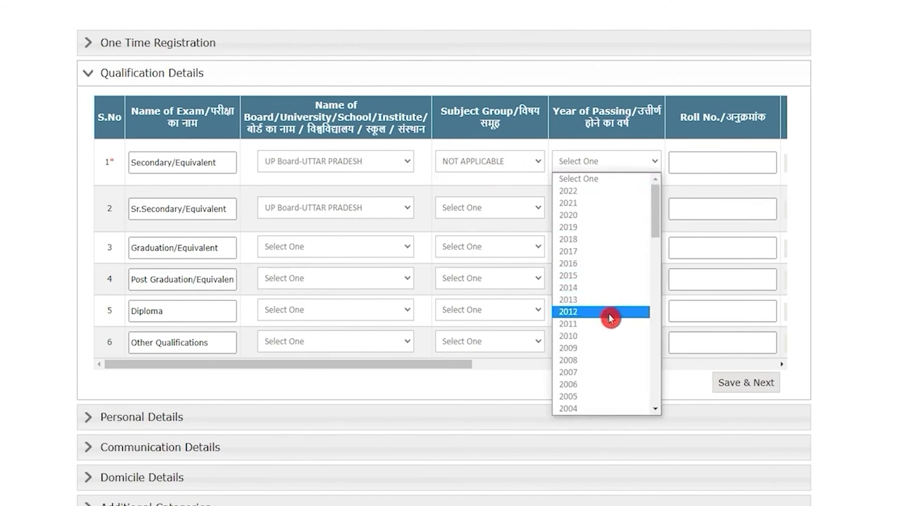
pyautogui.click(608, 336)
pyautogui.scroll(-2, 683, 249)
pyautogui.scroll(2, 687, 248)
# Record the Secondary result as Percentage with 600 maximum and 365 obtained marks, and its roll number
pyautogui.click(710, 157)
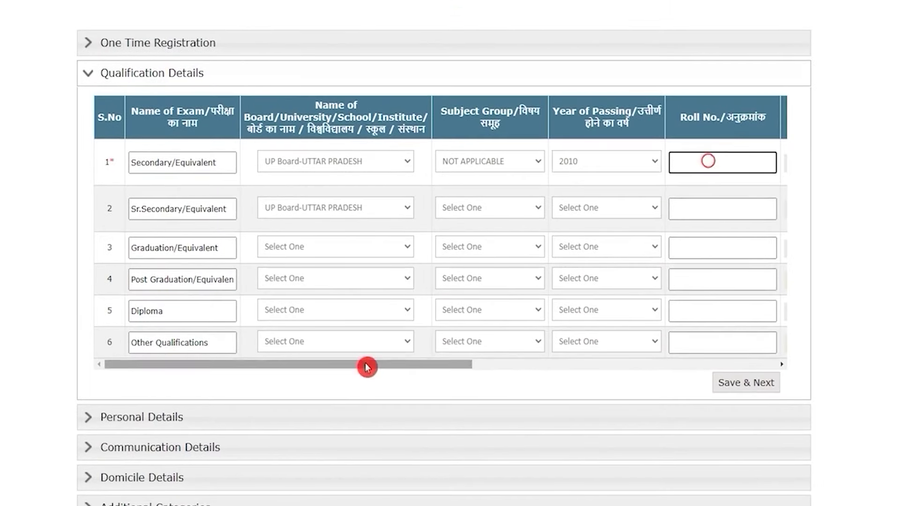
pyautogui.moveTo(372, 366); pyautogui.dragTo(546, 367)
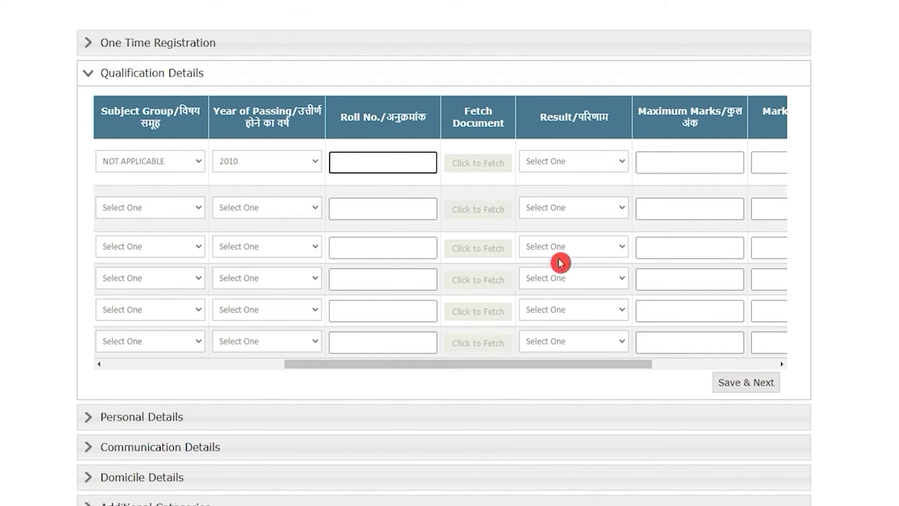
pyautogui.moveTo(561, 370); pyautogui.dragTo(613, 369)
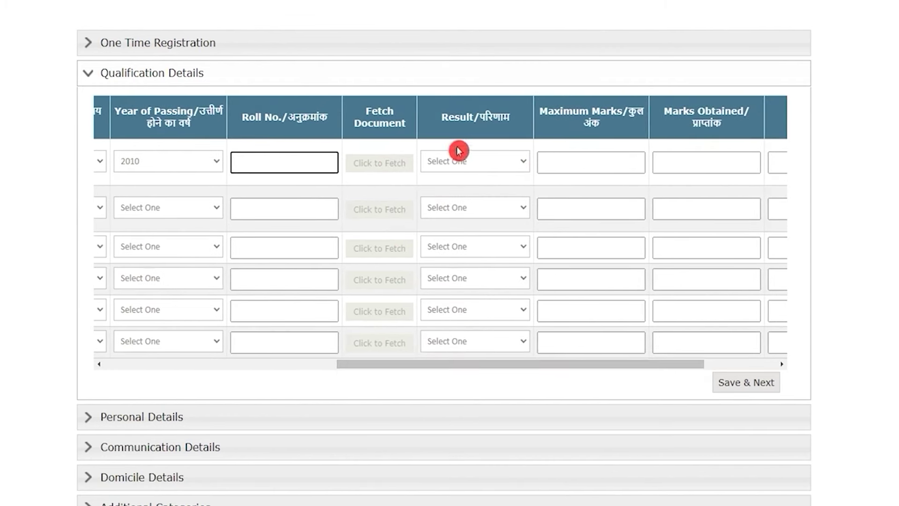
pyautogui.click(466, 164)
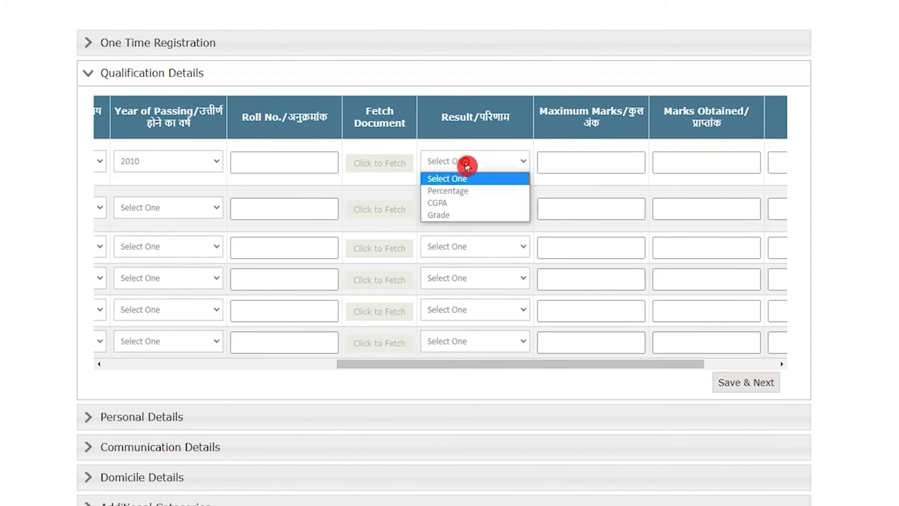
pyautogui.click(458, 197)
pyautogui.click(607, 162)
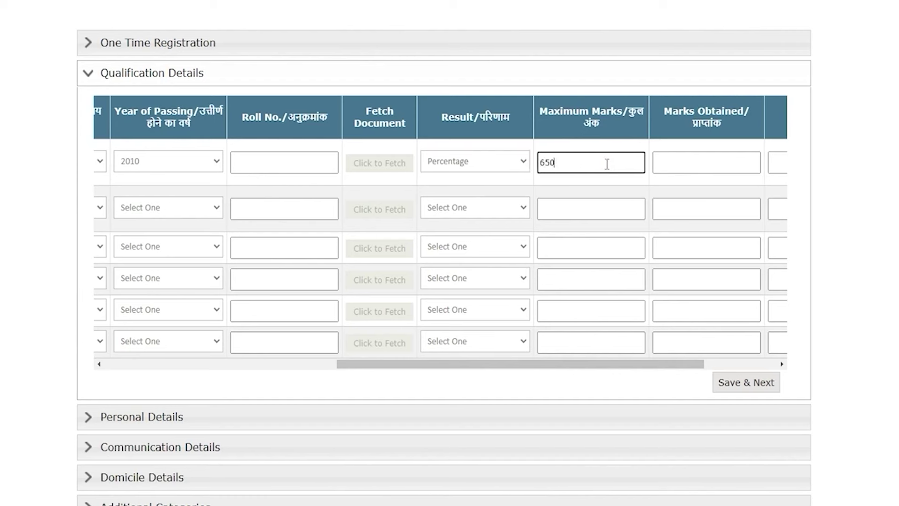
pyautogui.click(717, 160)
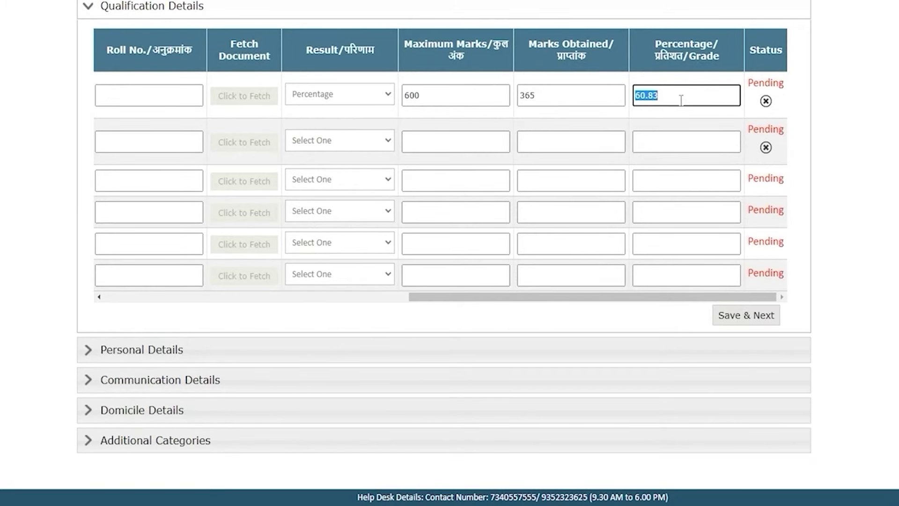
pyautogui.moveTo(444, 300); pyautogui.dragTo(333, 304)
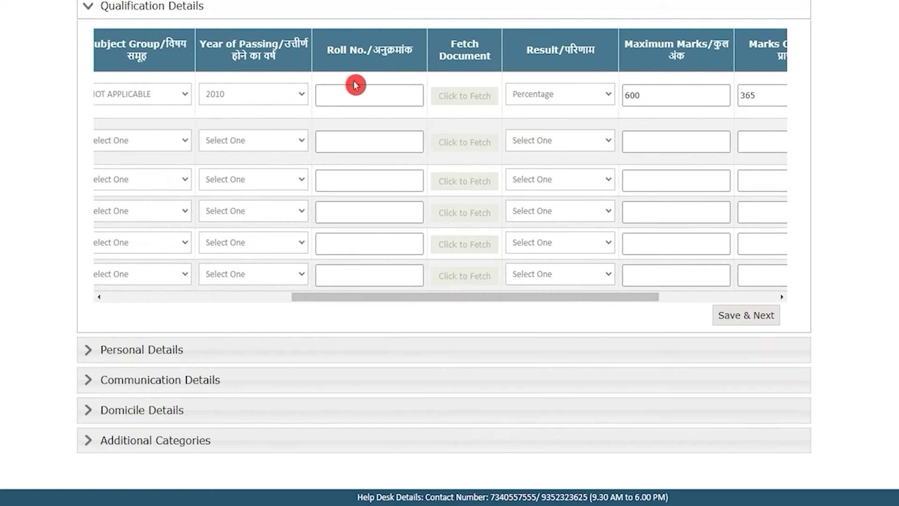
pyautogui.click(354, 89)
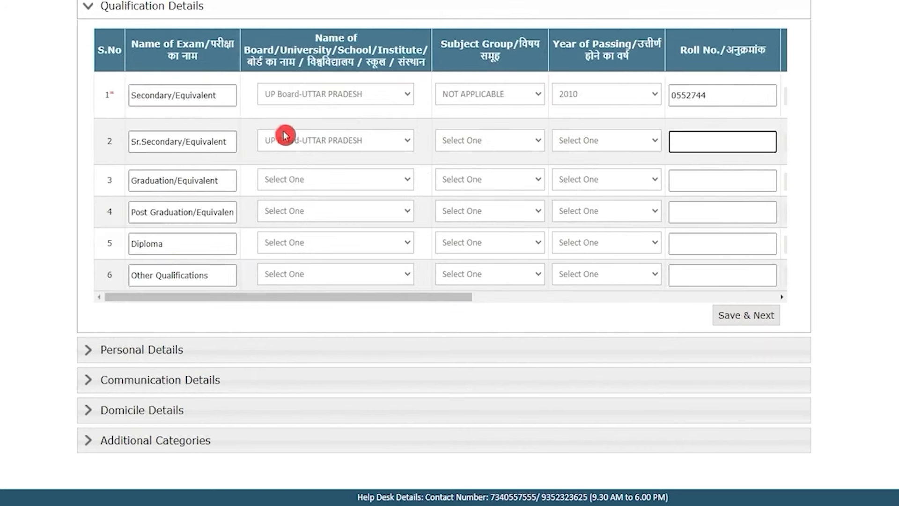
# Set the Sr.Secondary row to UP Board-UTTAR PRADESH, ARTS subject group, passing year 2012
pyautogui.click(173, 138)
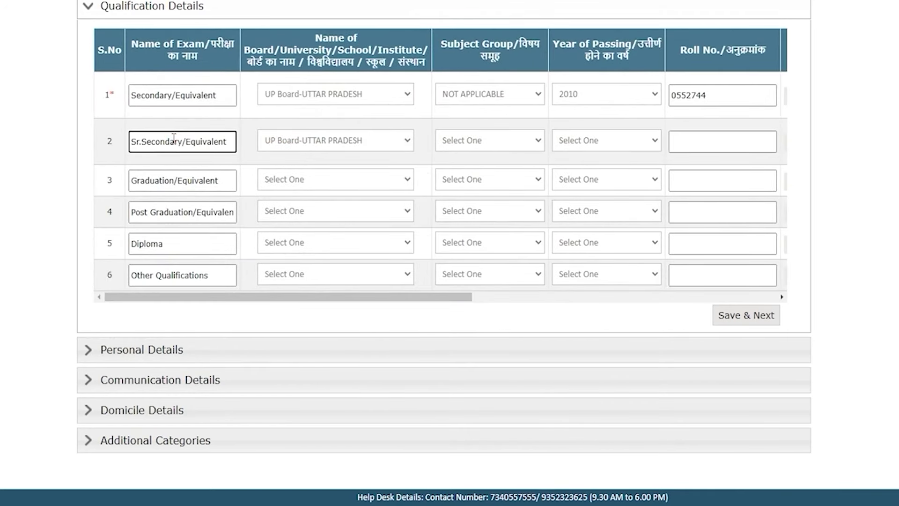
pyautogui.click(342, 144)
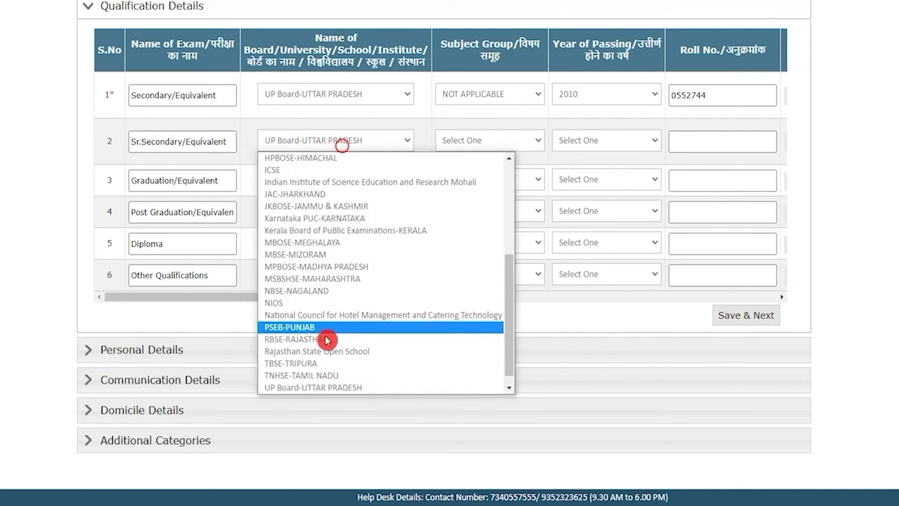
pyautogui.click(328, 388)
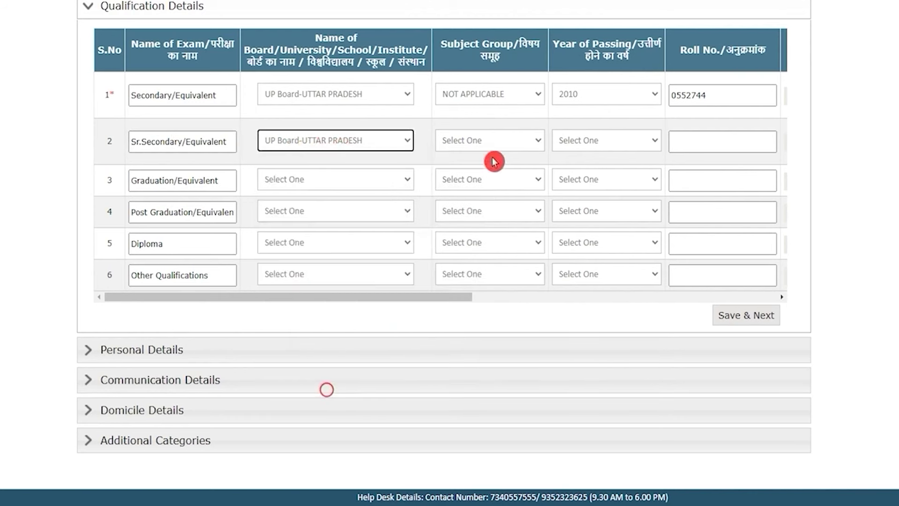
pyautogui.click(510, 145)
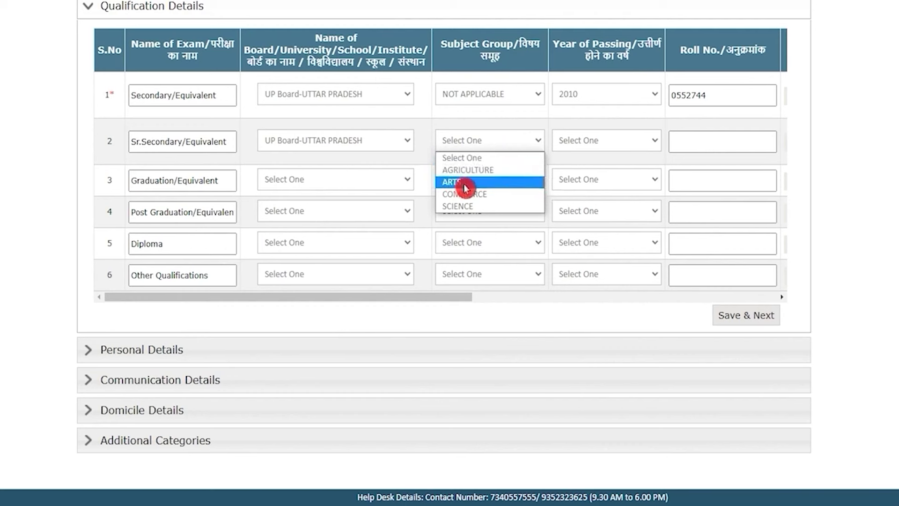
pyautogui.click(467, 207)
pyautogui.click(467, 140)
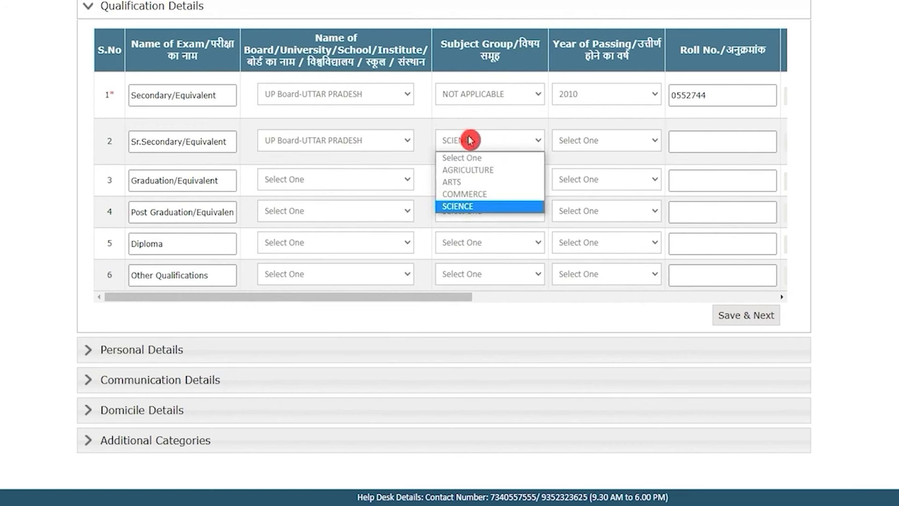
pyautogui.click(469, 183)
pyautogui.click(611, 148)
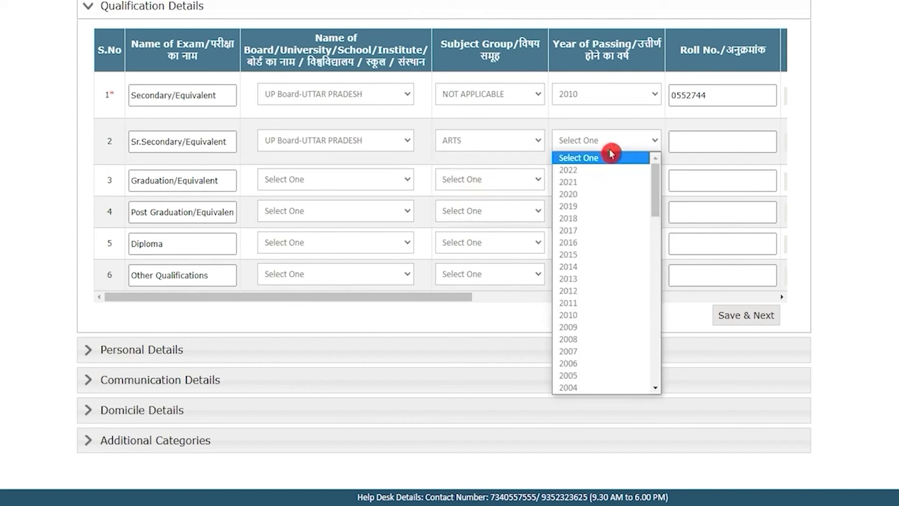
pyautogui.click(589, 291)
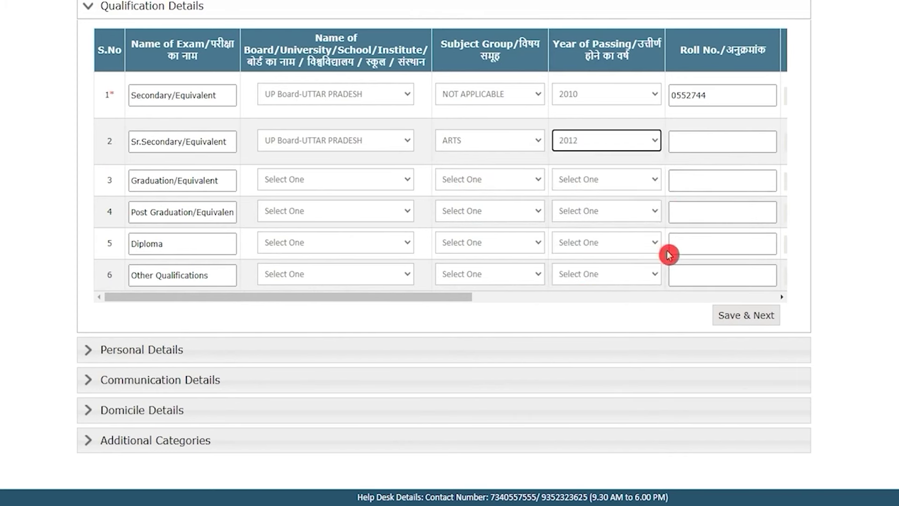
pyautogui.moveTo(373, 299); pyautogui.dragTo(558, 309)
# Enter the Sr.Secondary roll number, Percentage result and marks 500 maximum, 320 obtained, 64%
pyautogui.click(466, 147)
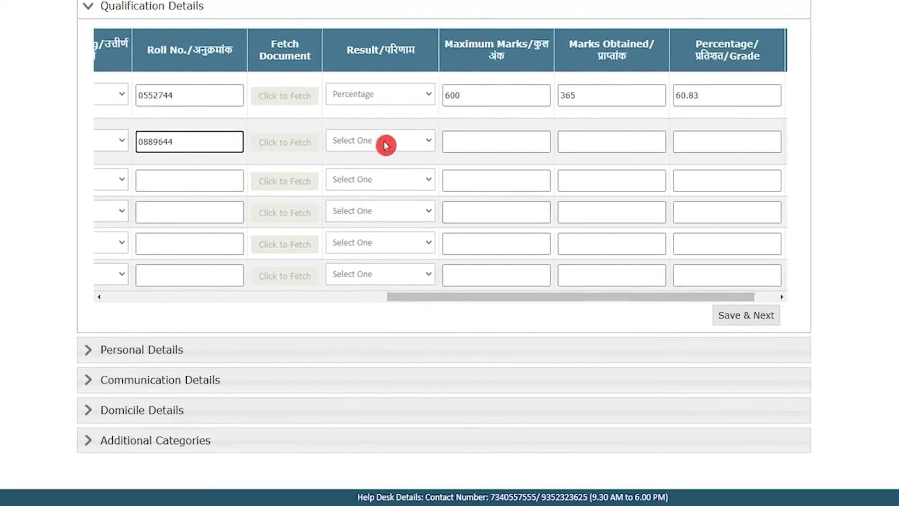
pyautogui.click(375, 140)
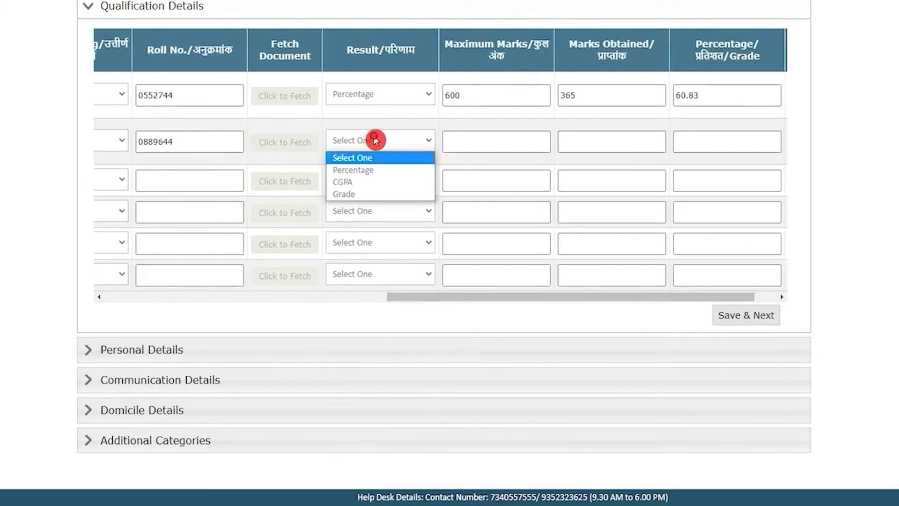
pyautogui.click(366, 170)
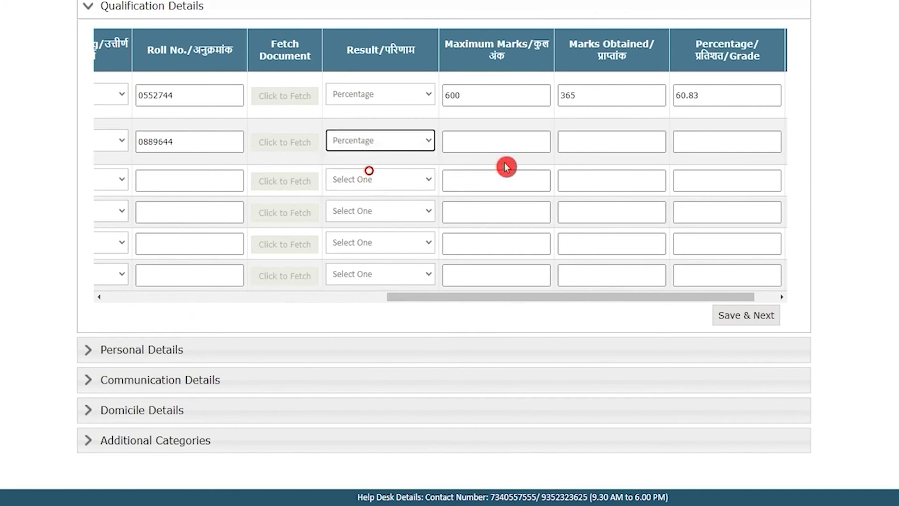
pyautogui.click(494, 140)
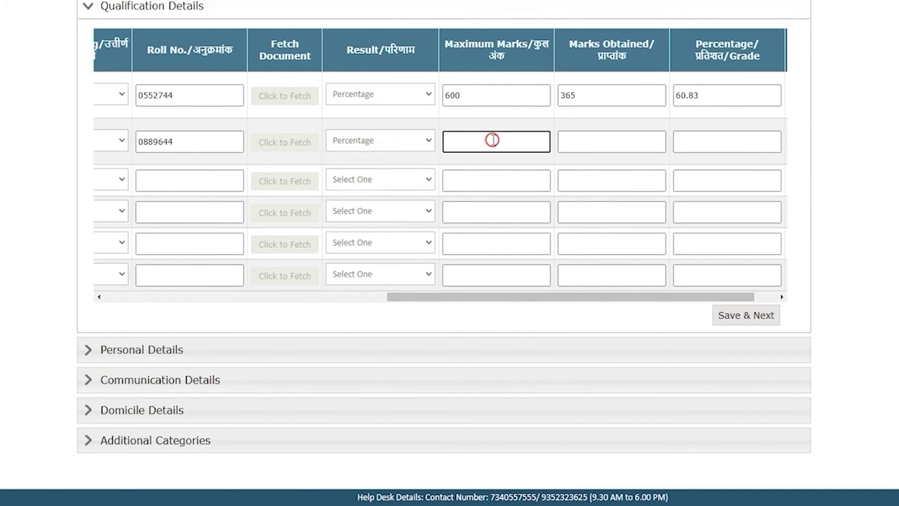
pyautogui.click(447, 158)
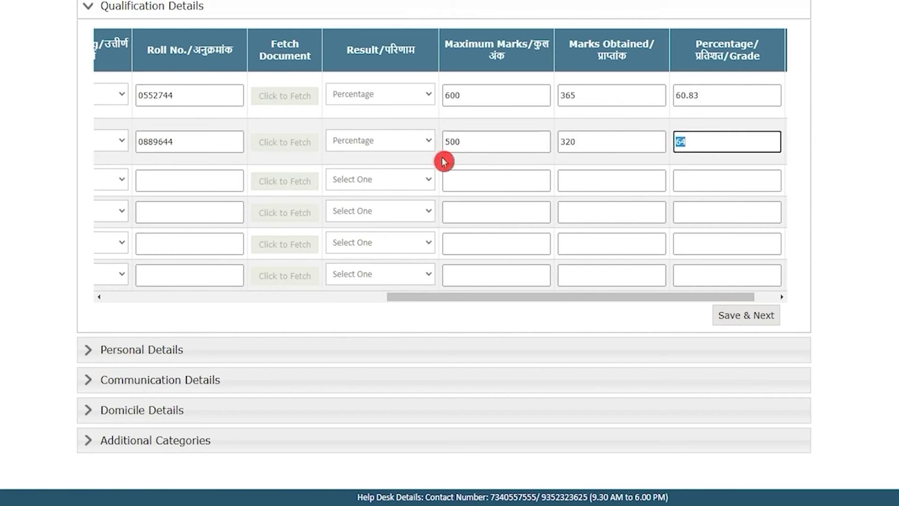
pyautogui.click(597, 298)
pyautogui.moveTo(597, 302); pyautogui.dragTo(676, 280)
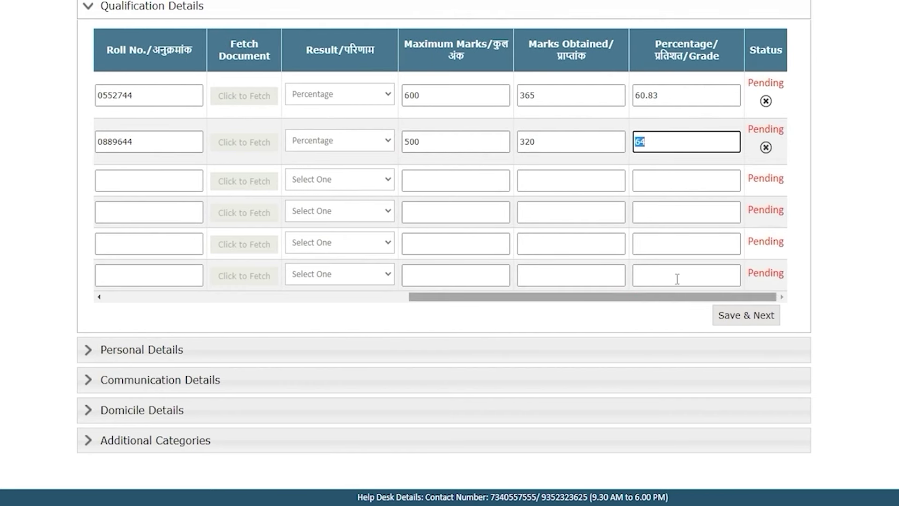
pyautogui.click(551, 304)
pyautogui.moveTo(552, 304); pyautogui.dragTo(206, 311)
# Check the Graduation row, save the qualification details and dismiss the success confirmation
pyautogui.click(186, 167)
pyautogui.click(213, 203)
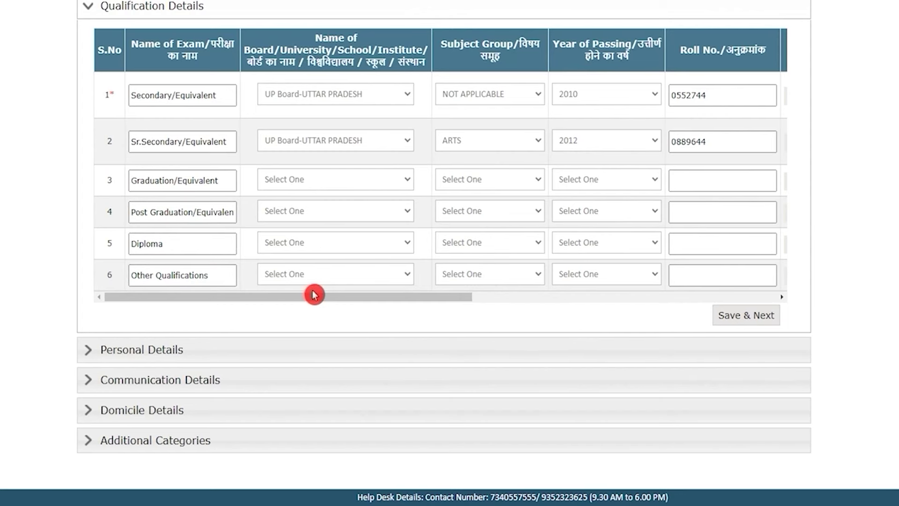
pyautogui.click(744, 323)
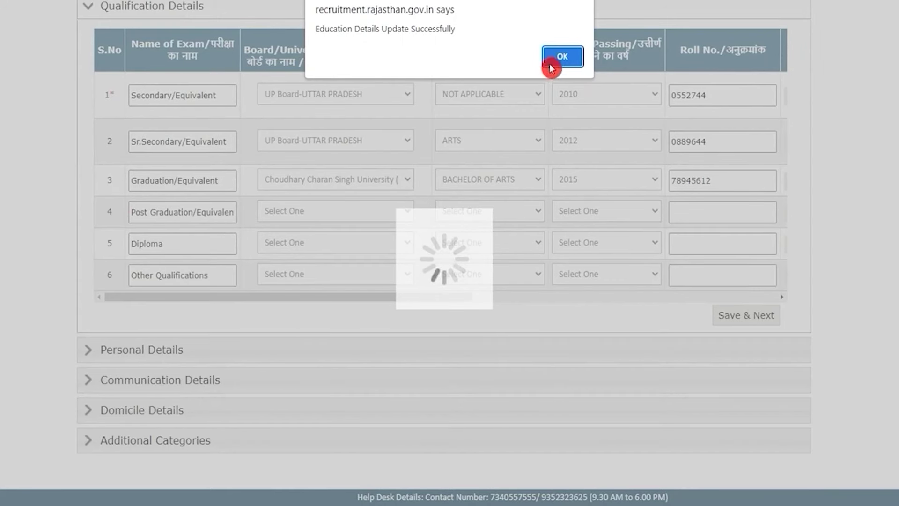
pyautogui.click(553, 61)
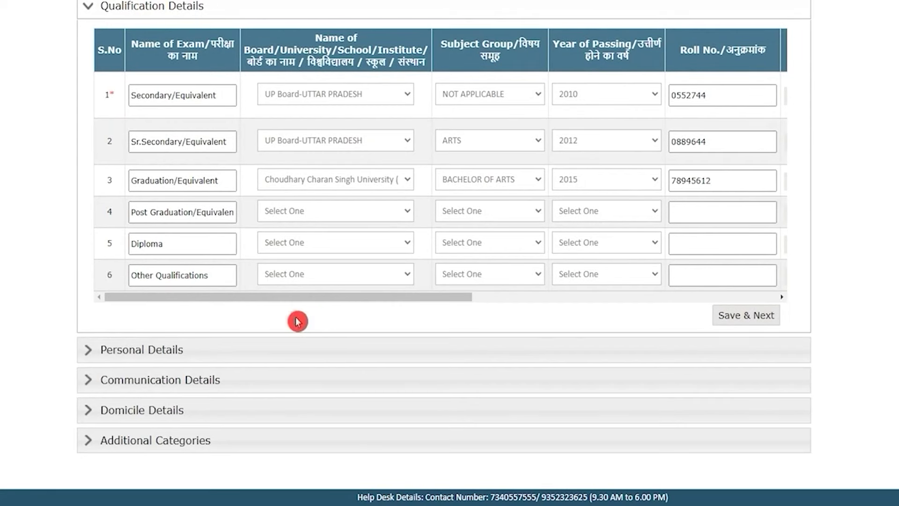
# Expand Personal Details and dismiss the Hindi keyboards for the candidate and father name fields
pyautogui.click(195, 352)
pyautogui.scroll(2, 337, 311)
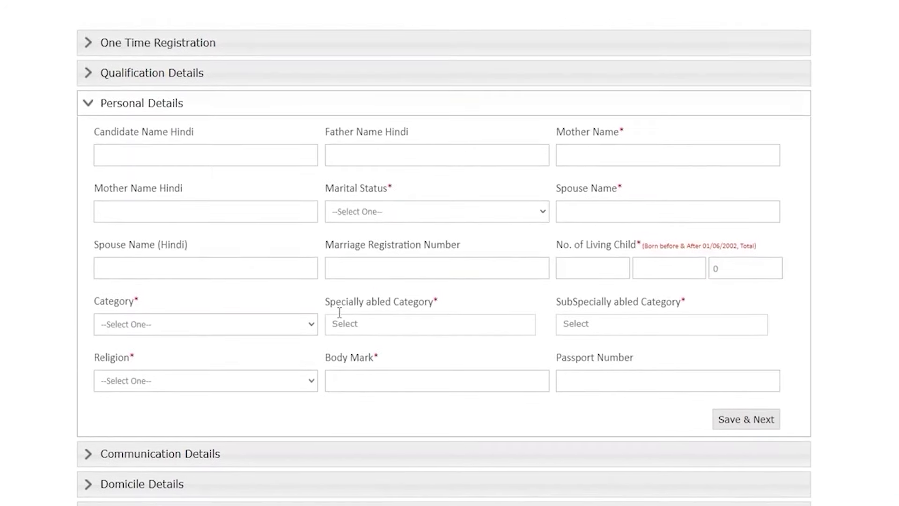
pyautogui.click(171, 152)
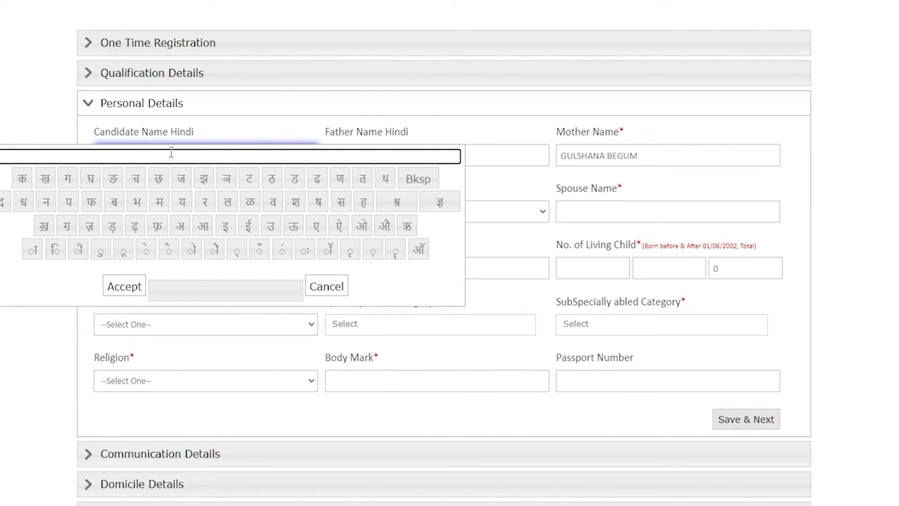
pyautogui.click(323, 289)
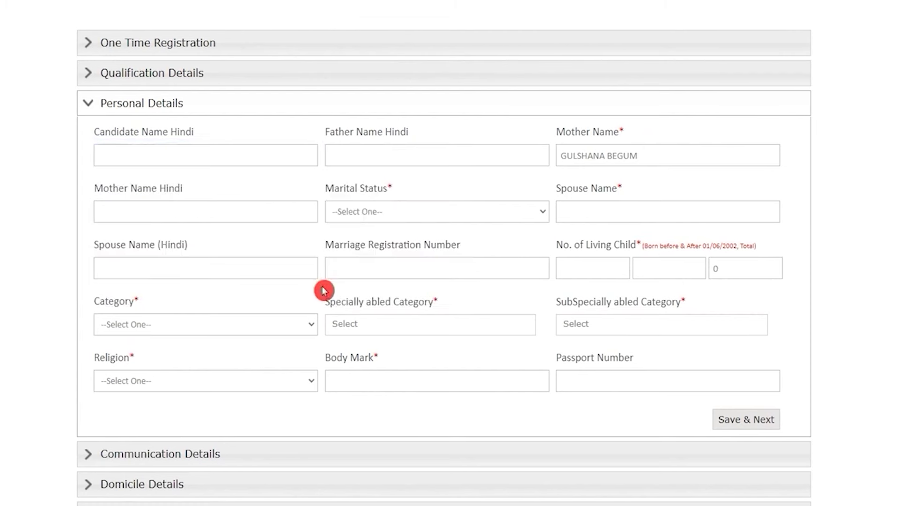
pyautogui.click(387, 158)
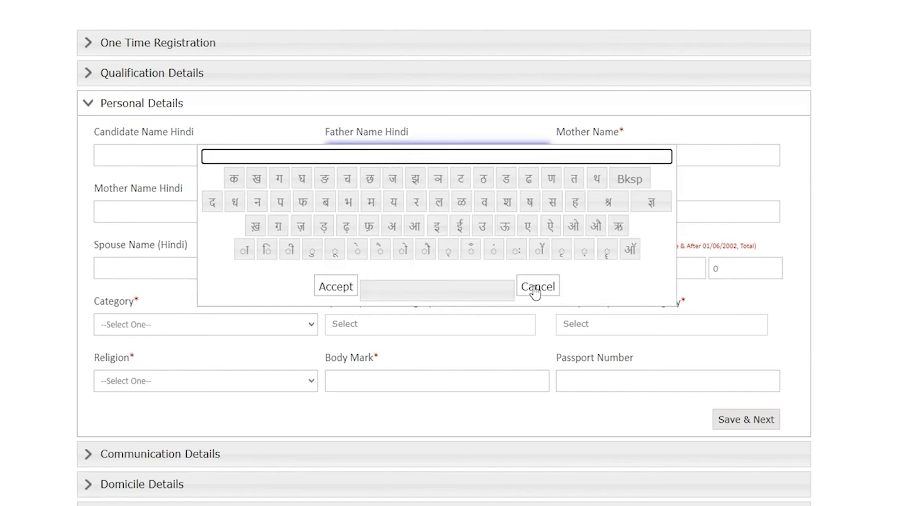
pyautogui.click(536, 287)
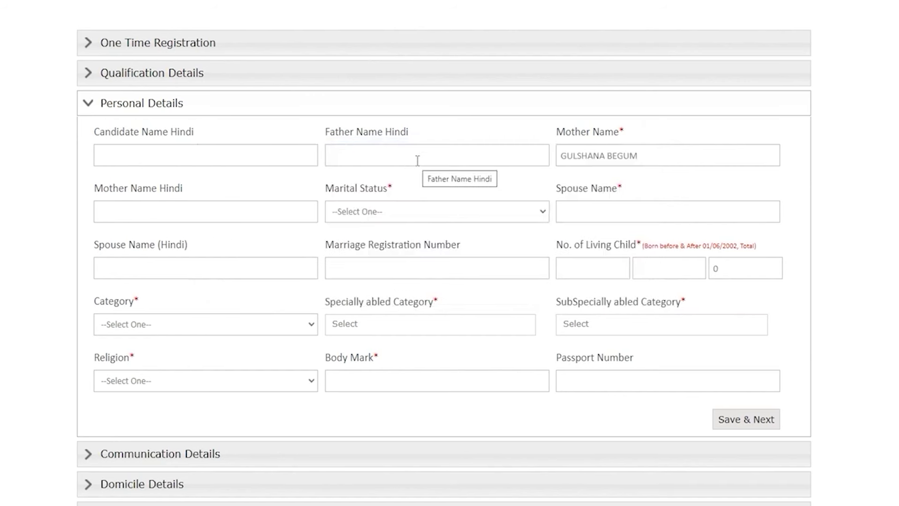
# Fill the mother's name, skipping Hindi entry, and set Marital Status to Unmarried
pyautogui.click(647, 156)
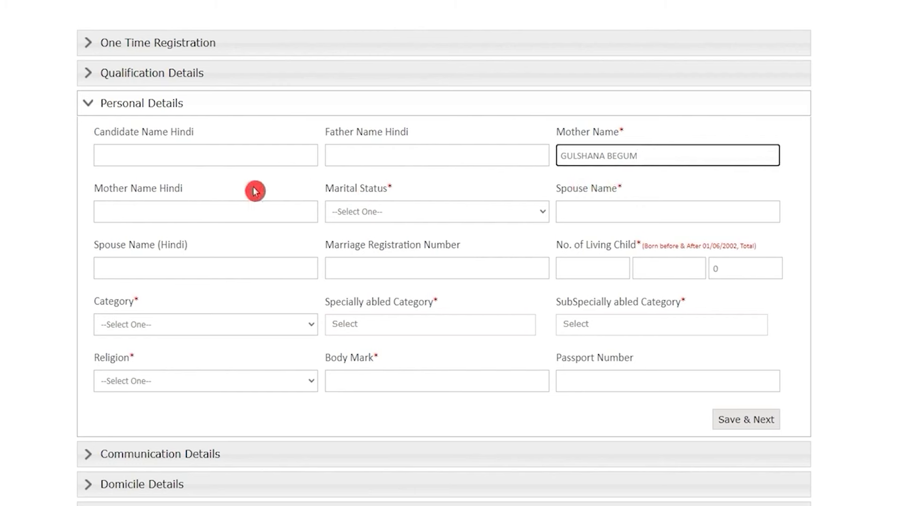
pyautogui.click(178, 209)
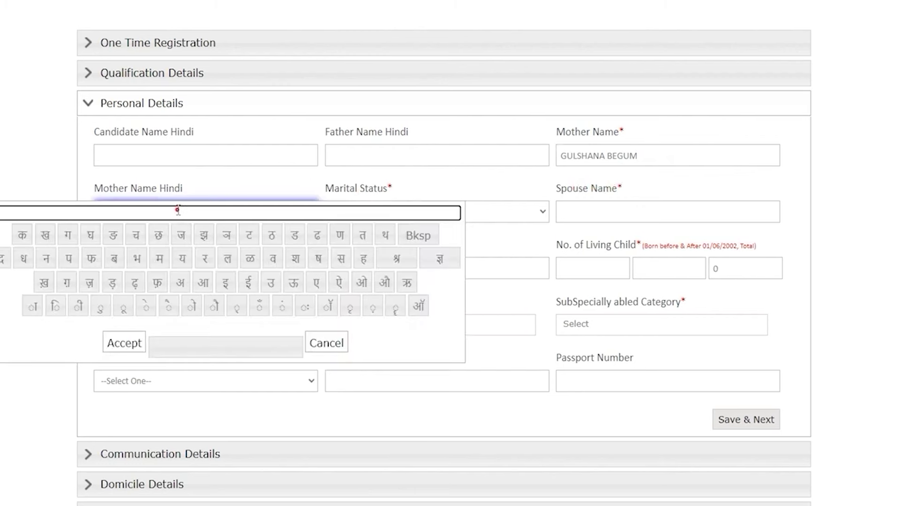
pyautogui.click(327, 345)
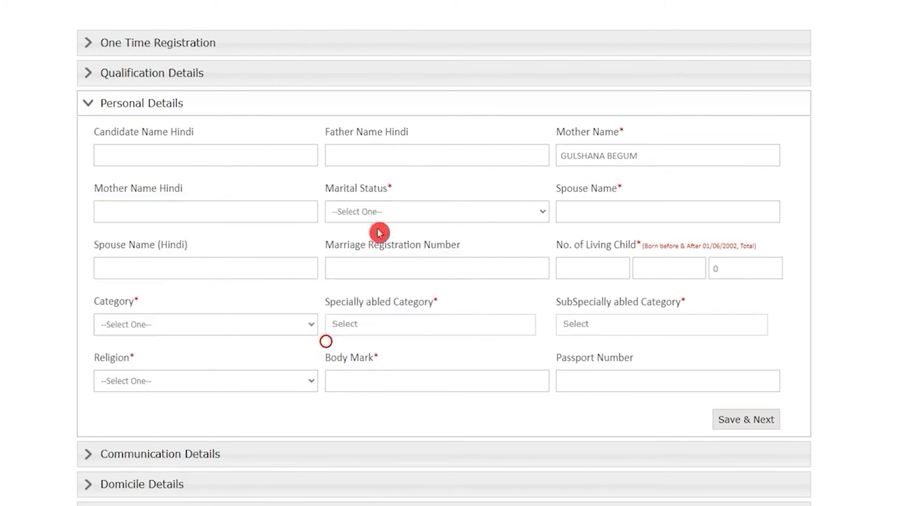
pyautogui.click(412, 216)
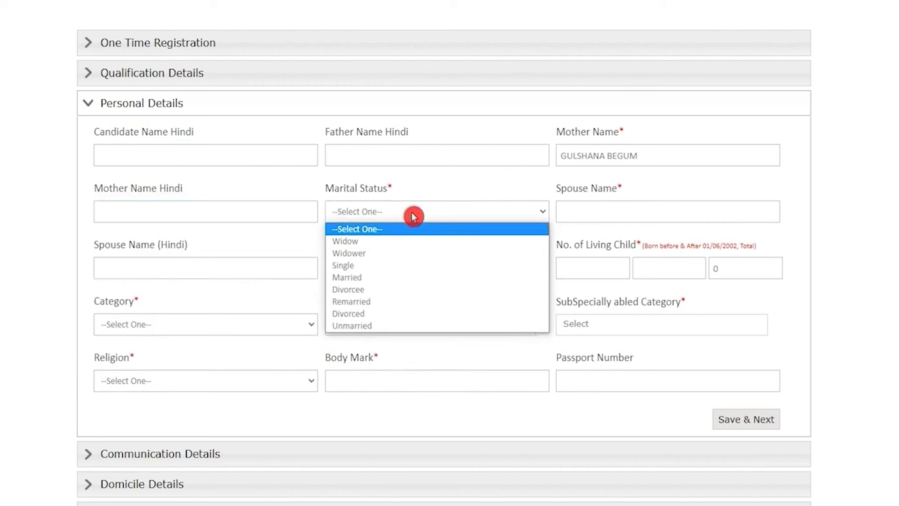
pyautogui.click(370, 325)
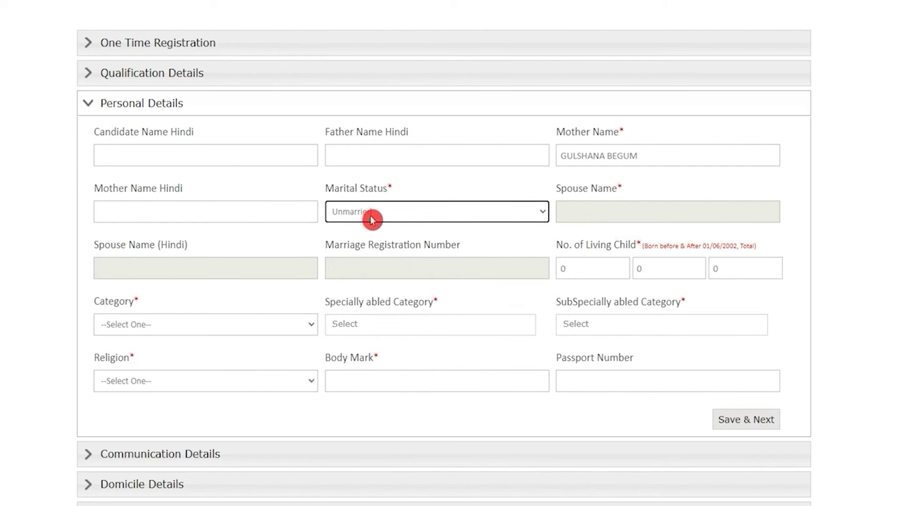
pyautogui.click(592, 214)
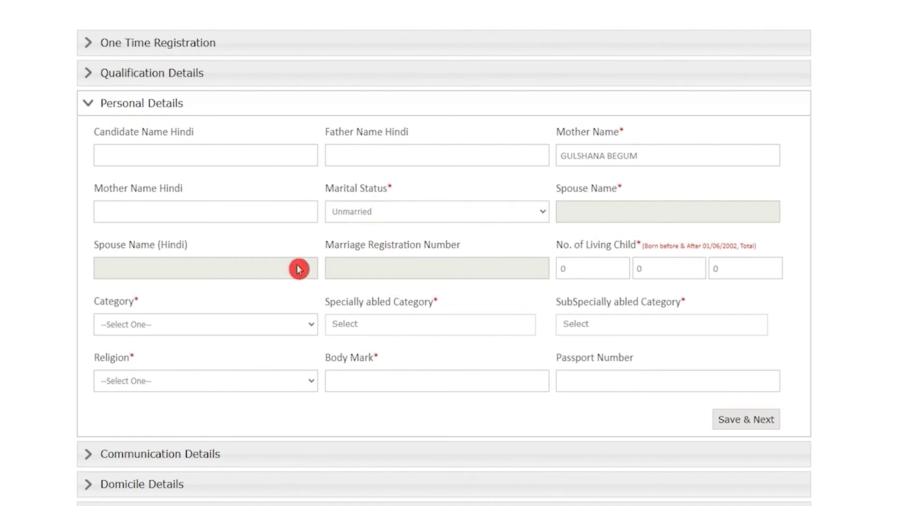
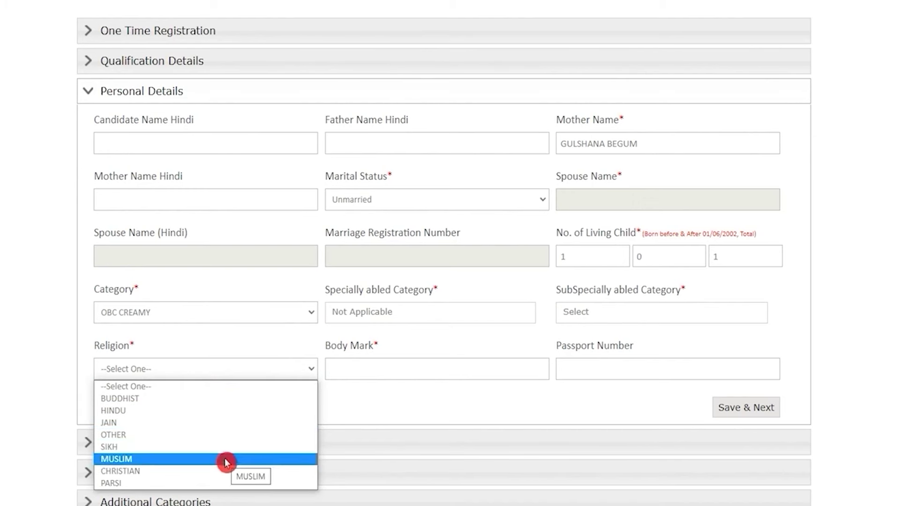
# Set religion to MUSLIM and body mark to Neck, then save Personal Details and dismiss the alert
pyautogui.click(225, 461)
pyautogui.click(364, 367)
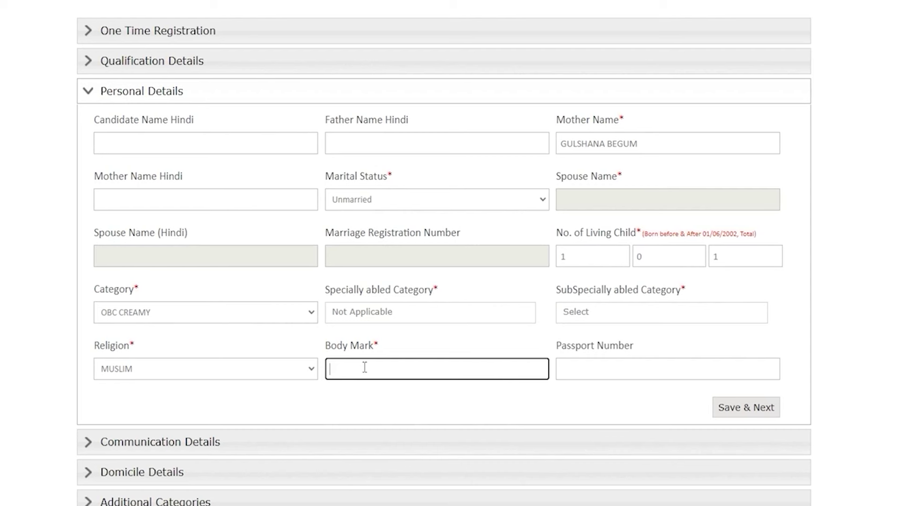
pyautogui.press('Tab')
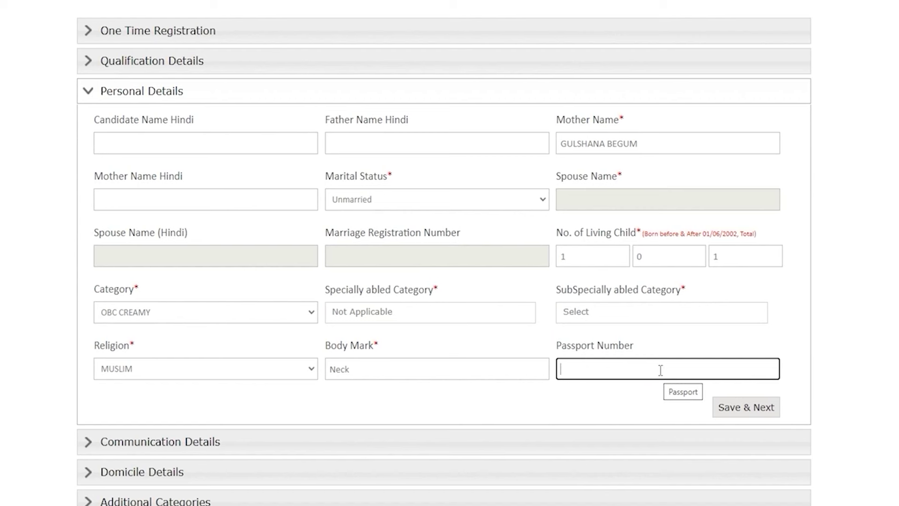
pyautogui.click(637, 401)
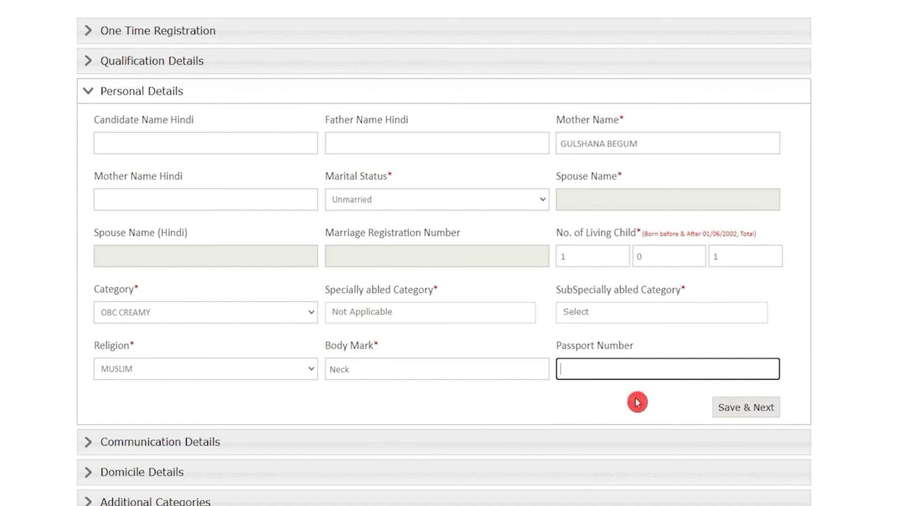
pyautogui.click(761, 415)
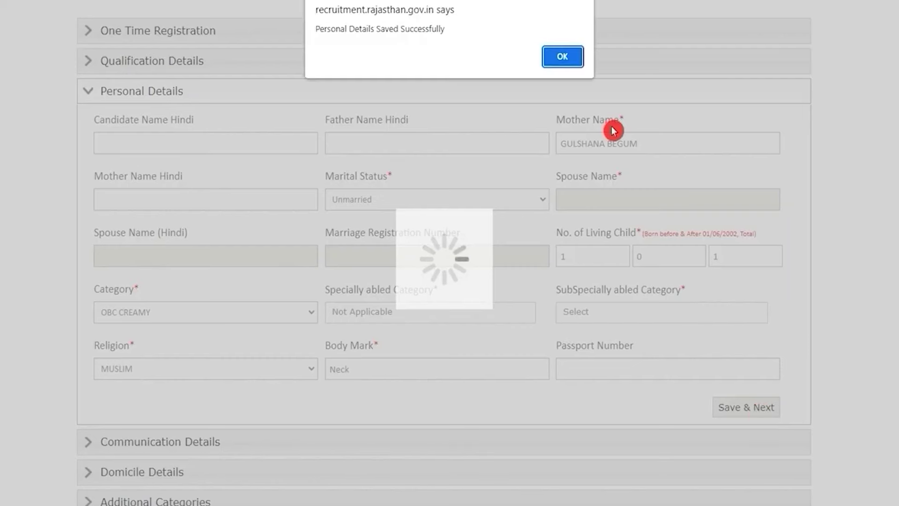
pyautogui.click(567, 58)
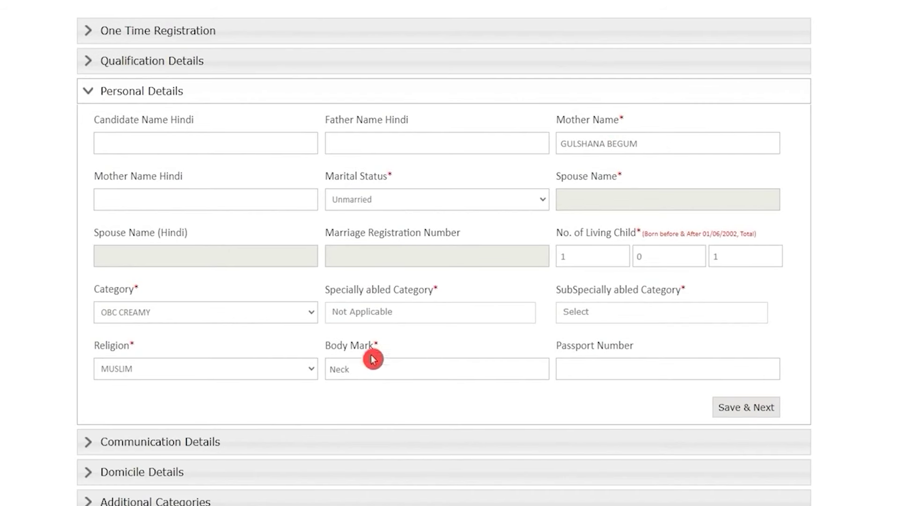
# Expand Communication Details and leave the alternative email blank
pyautogui.scroll(-1, 372, 355)
pyautogui.click(197, 380)
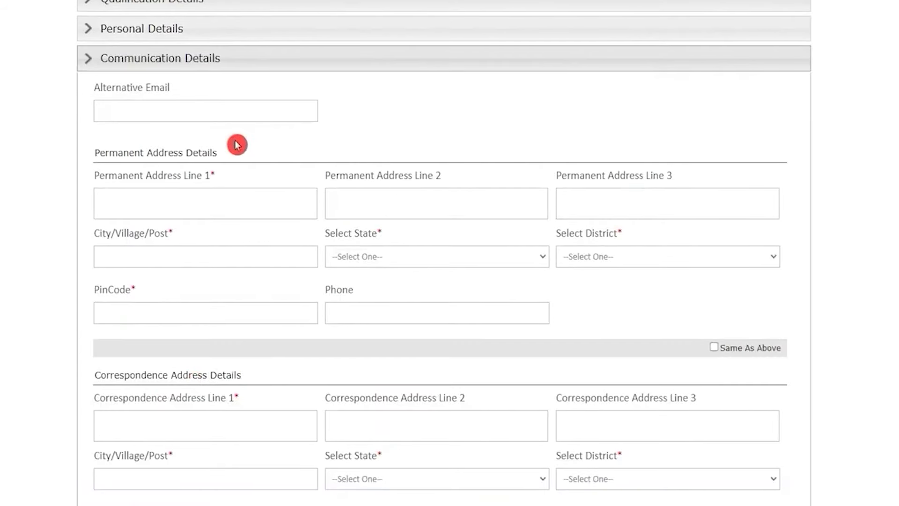
pyautogui.click(232, 109)
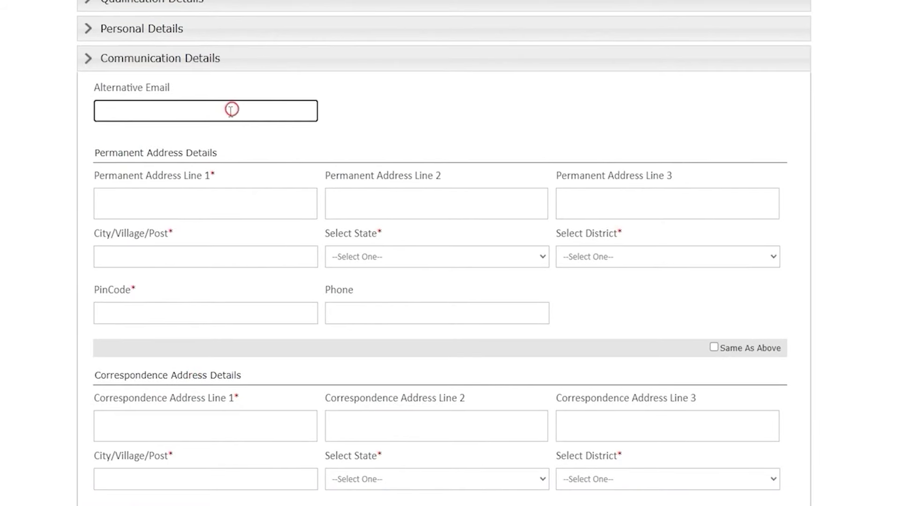
pyautogui.click(371, 116)
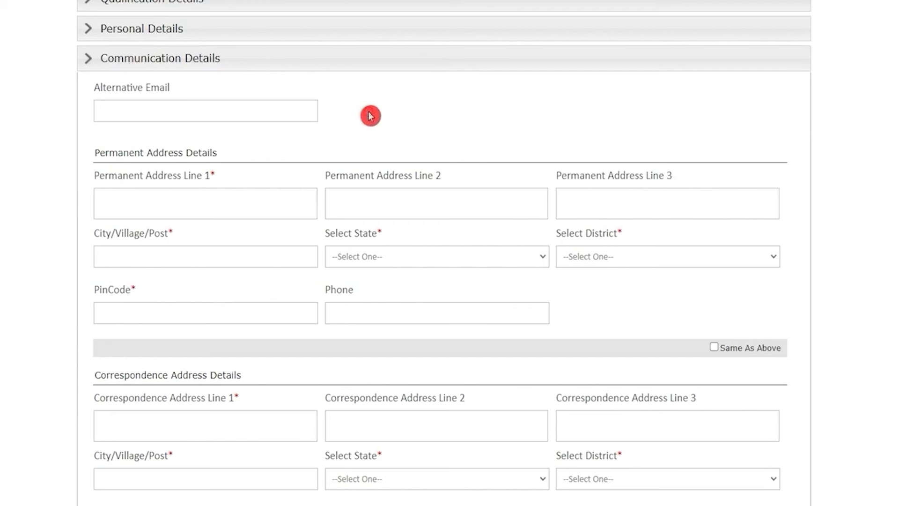
# Copy the permanent address into the correspondence address with Same As Above and save
pyautogui.moveTo(108, 152); pyautogui.dragTo(203, 153)
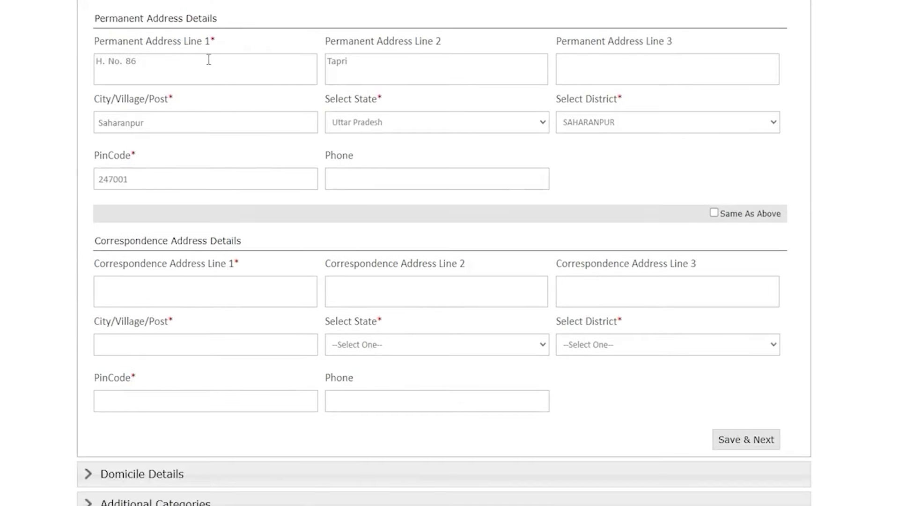
pyautogui.moveTo(206, 17); pyautogui.dragTo(105, 18)
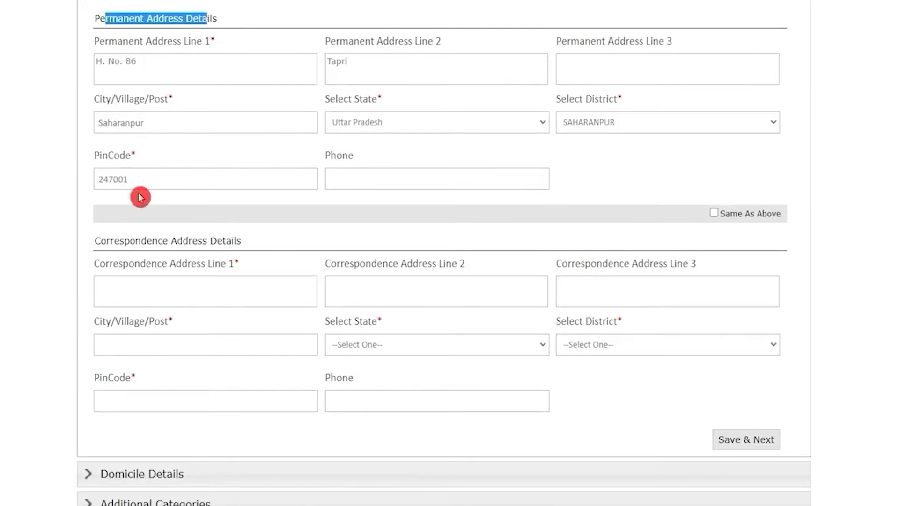
pyautogui.moveTo(108, 241); pyautogui.dragTo(228, 235)
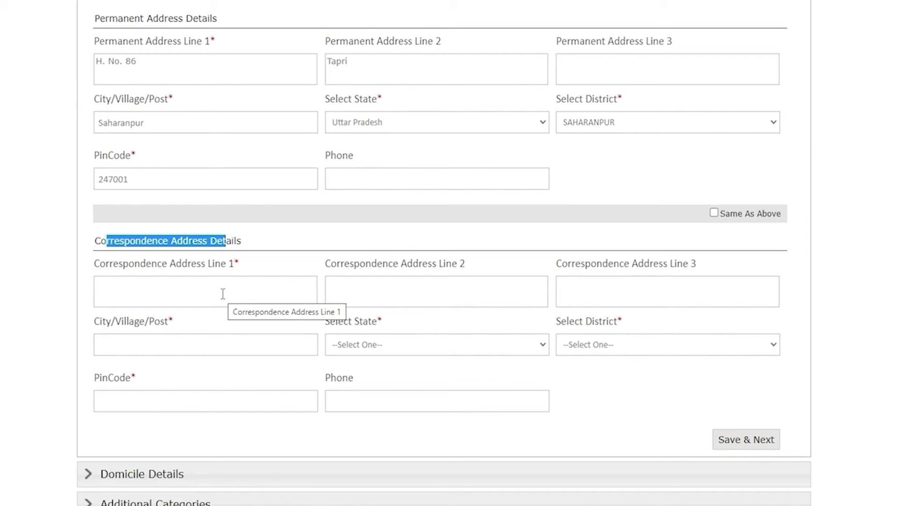
pyautogui.click(714, 218)
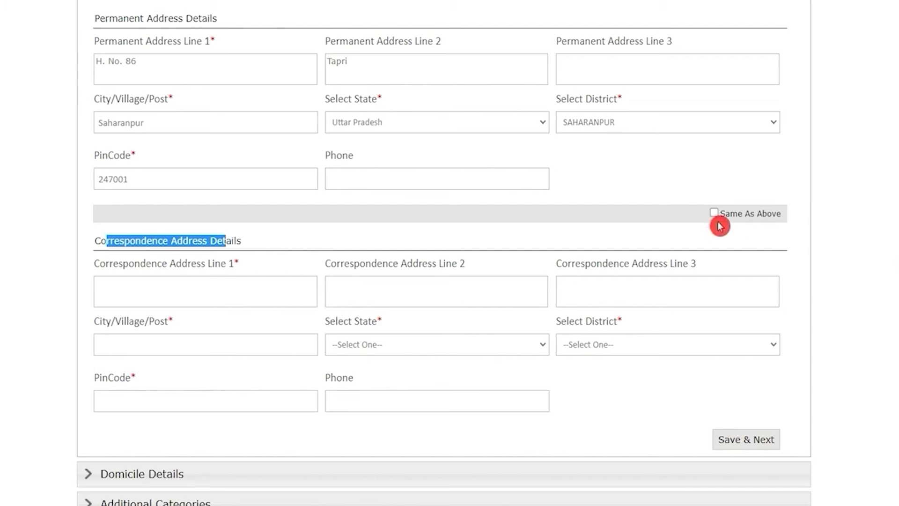
pyautogui.click(714, 215)
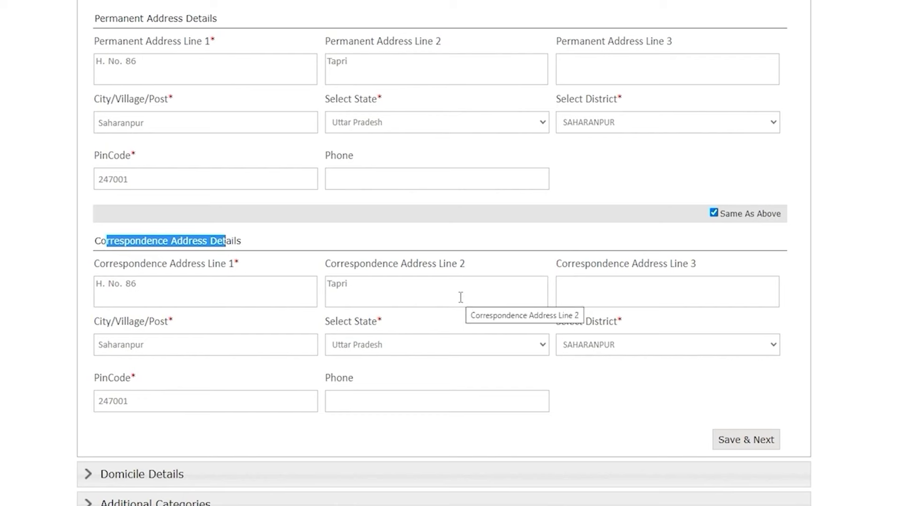
pyautogui.click(738, 443)
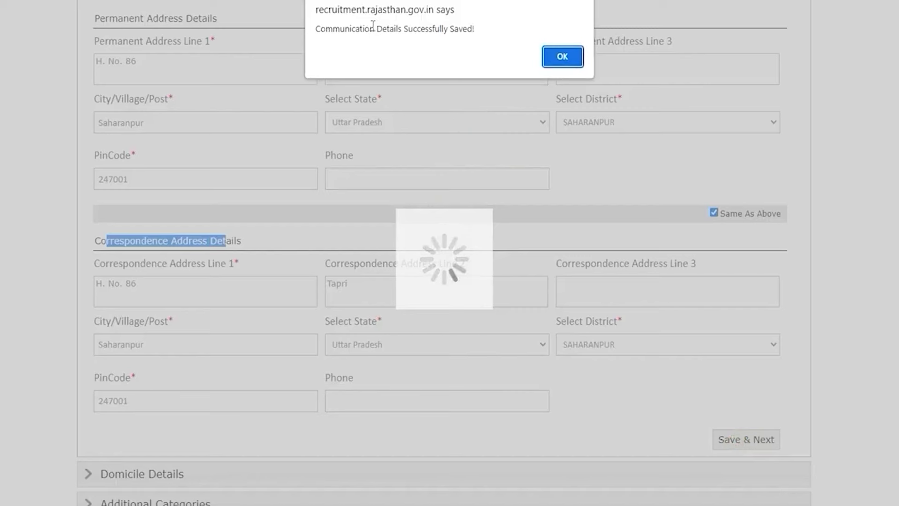
# Dismiss the saved alert, answer Do You Belong to, and set nationality to Indian
pyautogui.click(563, 57)
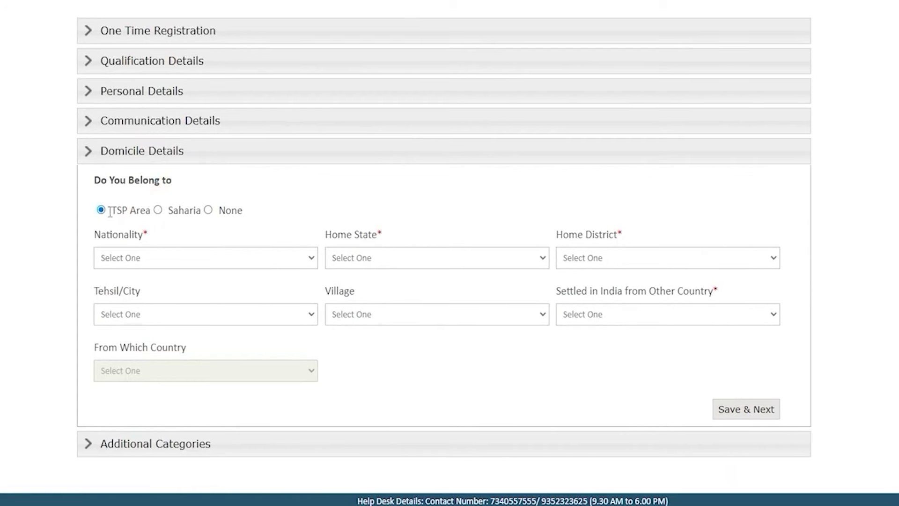
pyautogui.moveTo(110, 183); pyautogui.dragTo(149, 182)
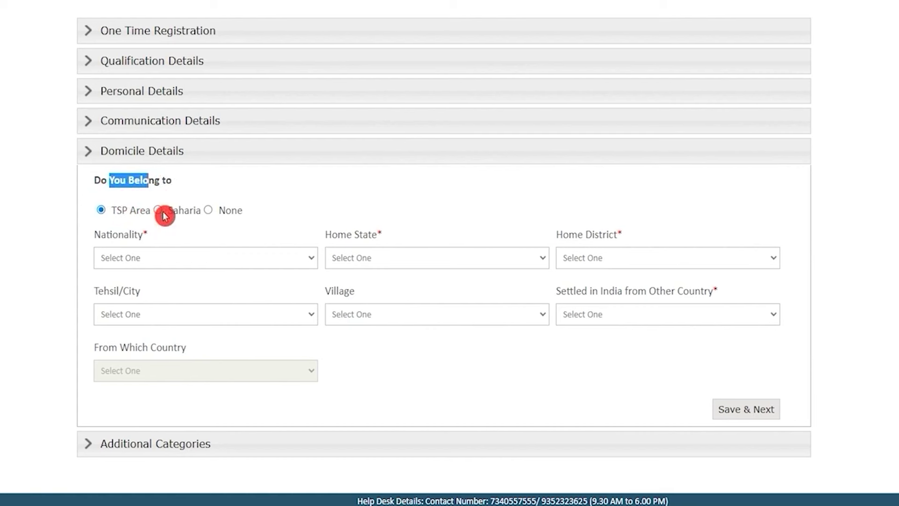
pyautogui.click(208, 212)
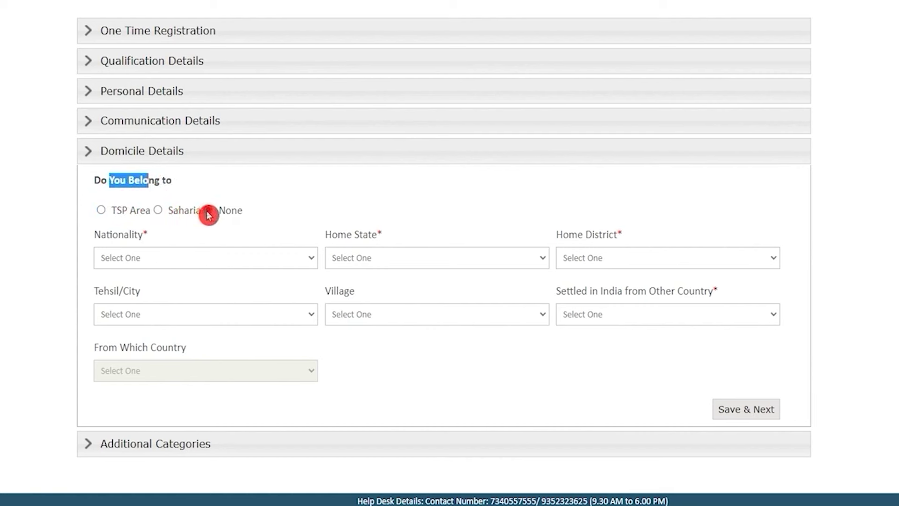
pyautogui.click(106, 213)
pyautogui.click(179, 261)
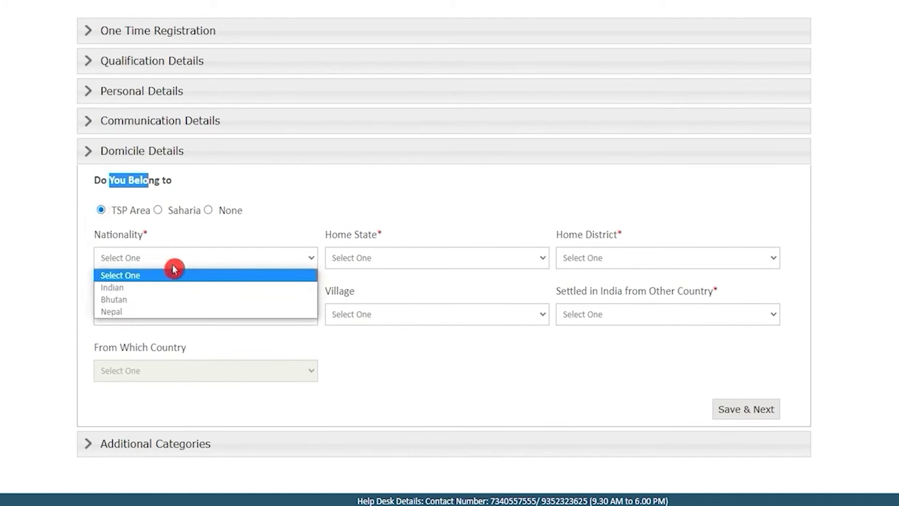
pyautogui.click(151, 288)
# Set home state to Rajasthan, switch the belonging option back to None, and keep nationality Indian
pyautogui.click(387, 268)
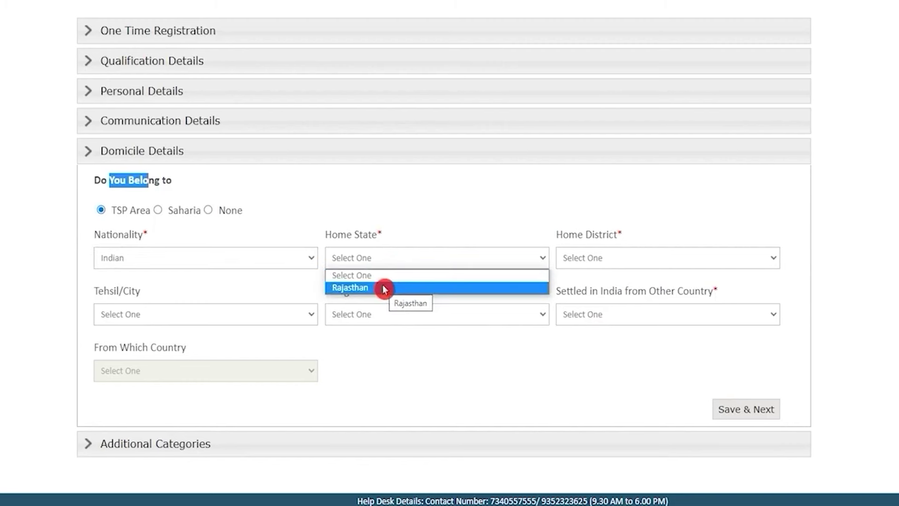
pyautogui.click(100, 212)
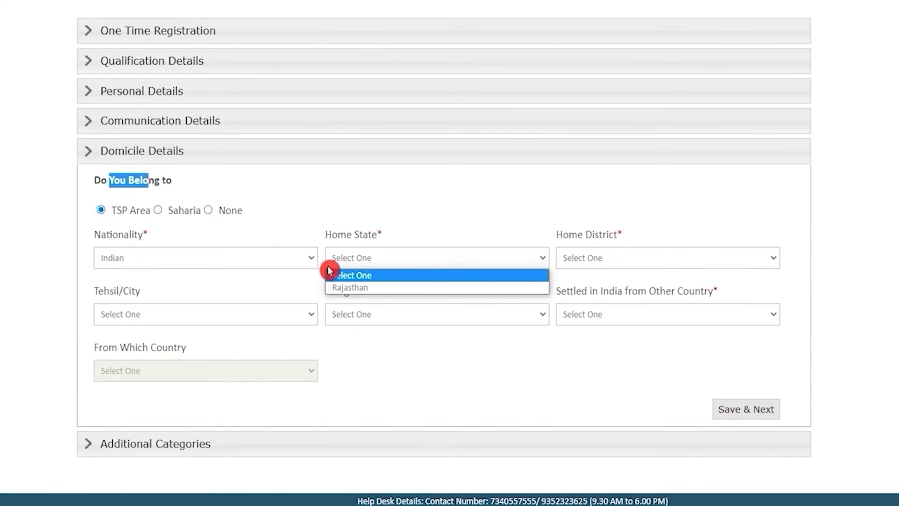
pyautogui.click(374, 291)
pyautogui.click(373, 257)
pyautogui.click(375, 287)
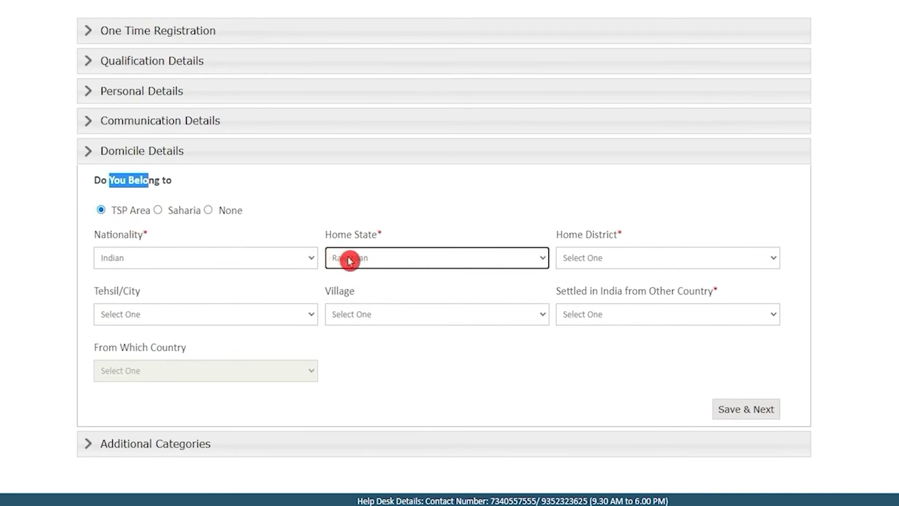
pyautogui.click(209, 211)
pyautogui.click(260, 253)
pyautogui.click(201, 289)
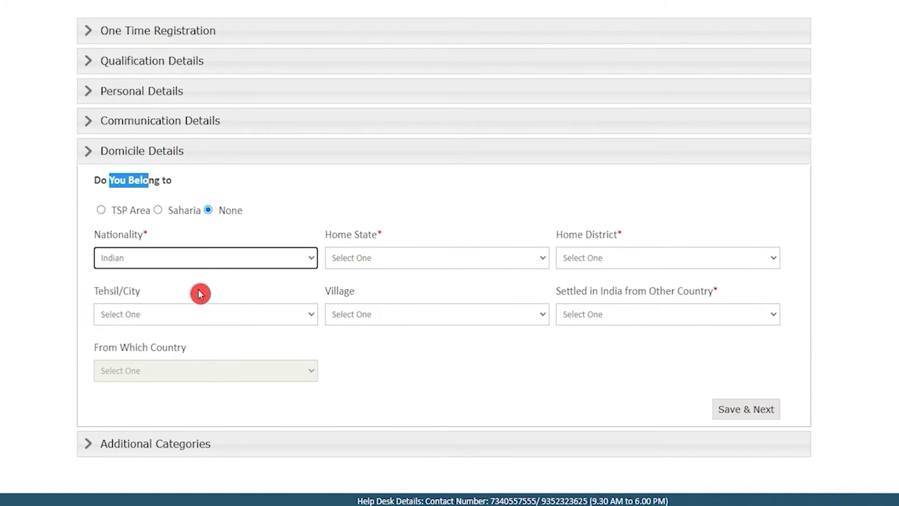
# Set home state to Uttar Pradesh and home district to SAHARANPUR, leaving Tehsil/City unset
pyautogui.click(355, 259)
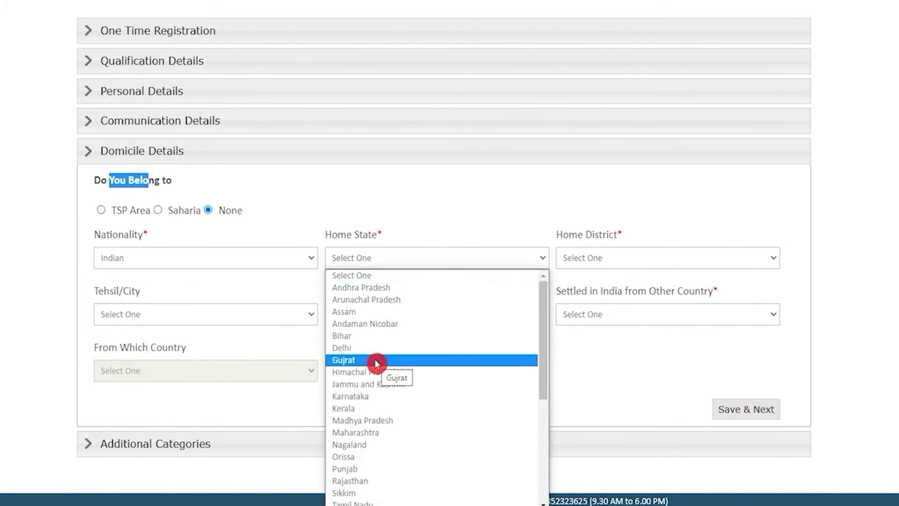
pyautogui.scroll(-5, 375, 361)
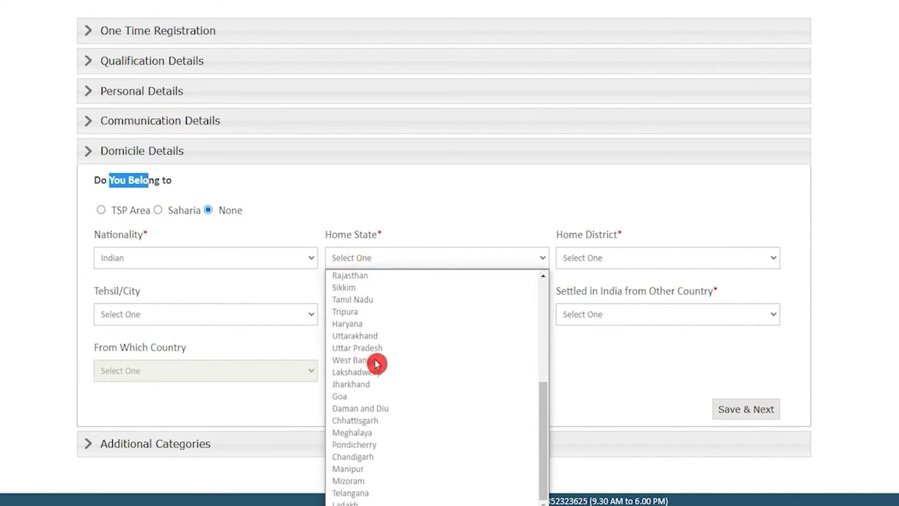
pyautogui.press('u')
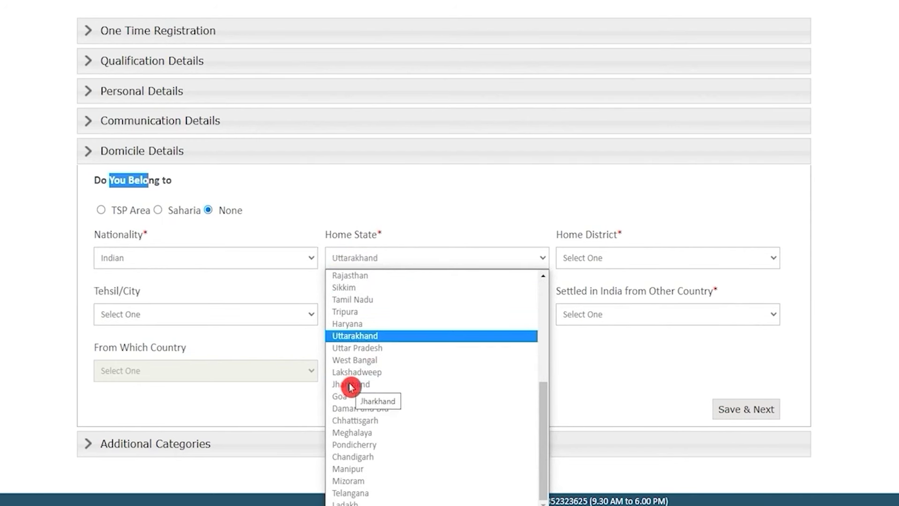
pyautogui.click(356, 348)
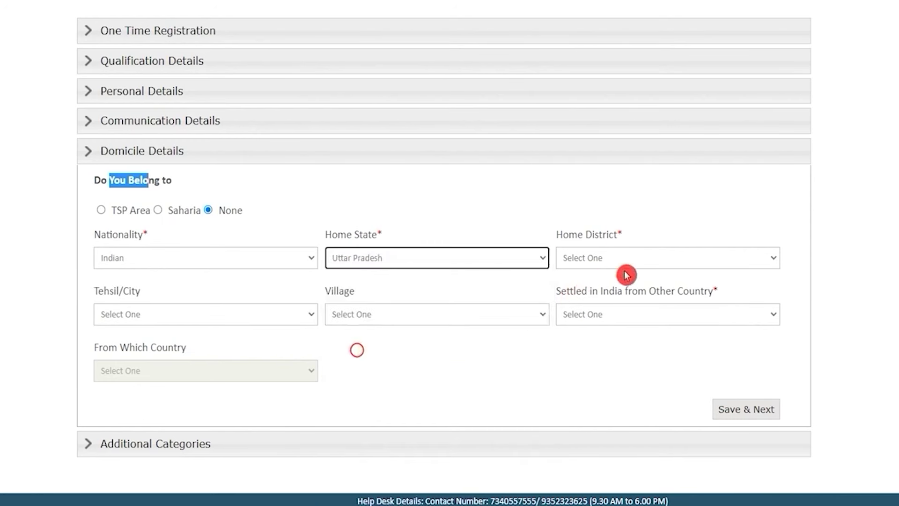
pyautogui.click(648, 259)
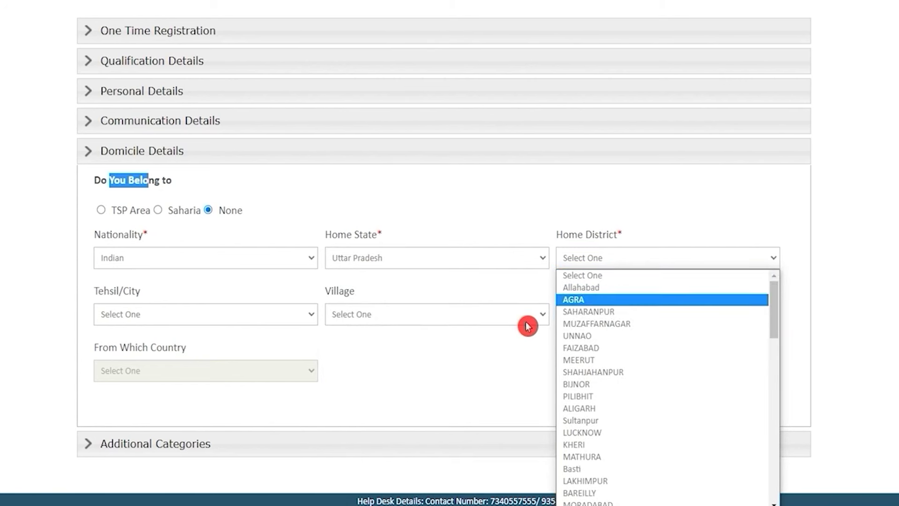
pyautogui.press('Down')
pyautogui.press('Return')
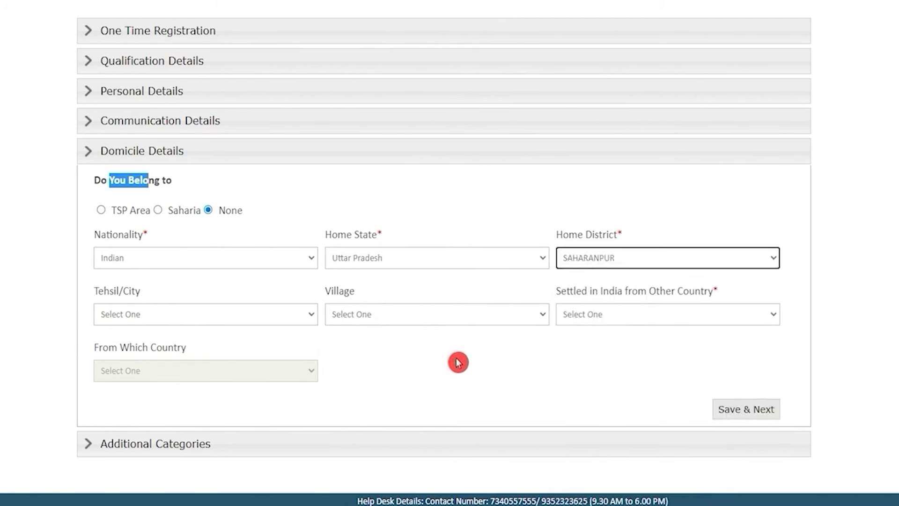
pyautogui.click(267, 316)
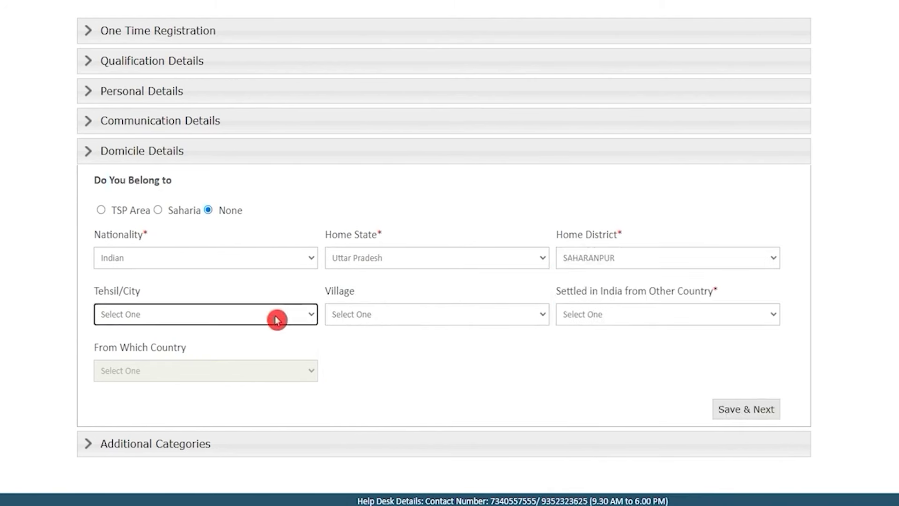
pyautogui.click(110, 294)
pyautogui.click(245, 321)
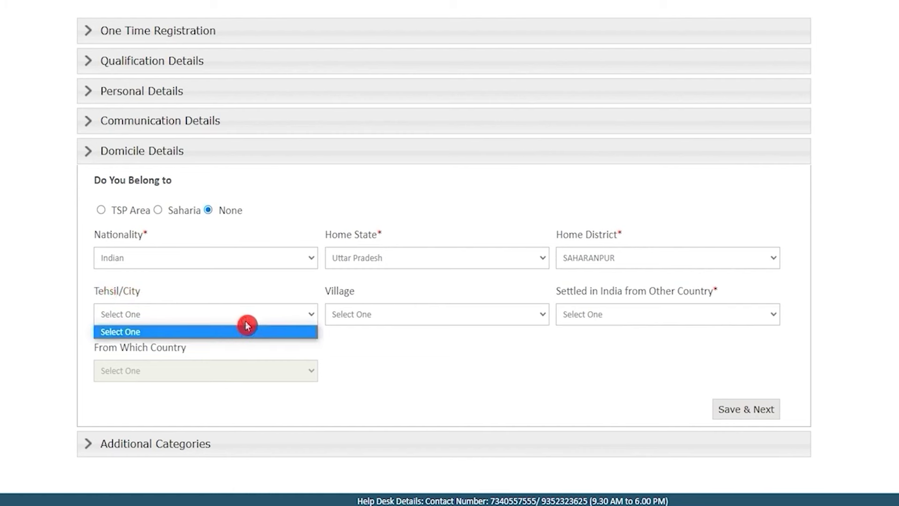
pyautogui.click(247, 328)
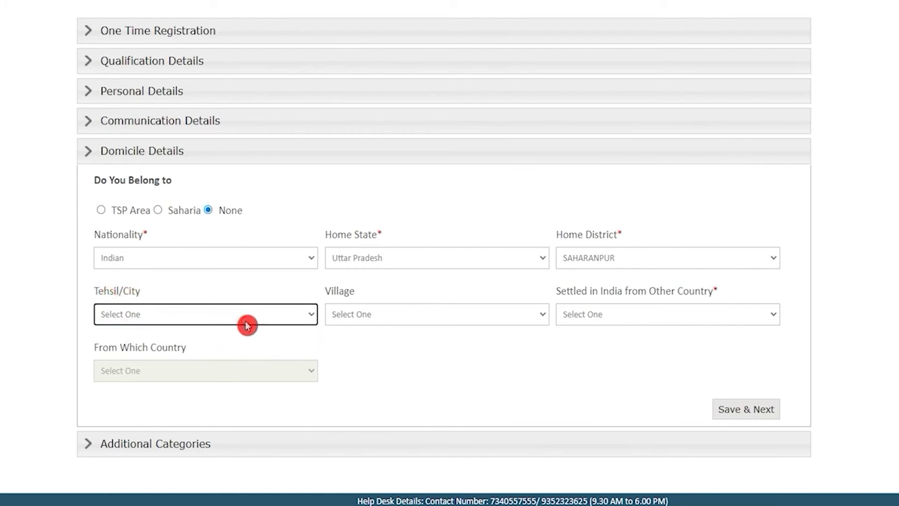
pyautogui.click(467, 366)
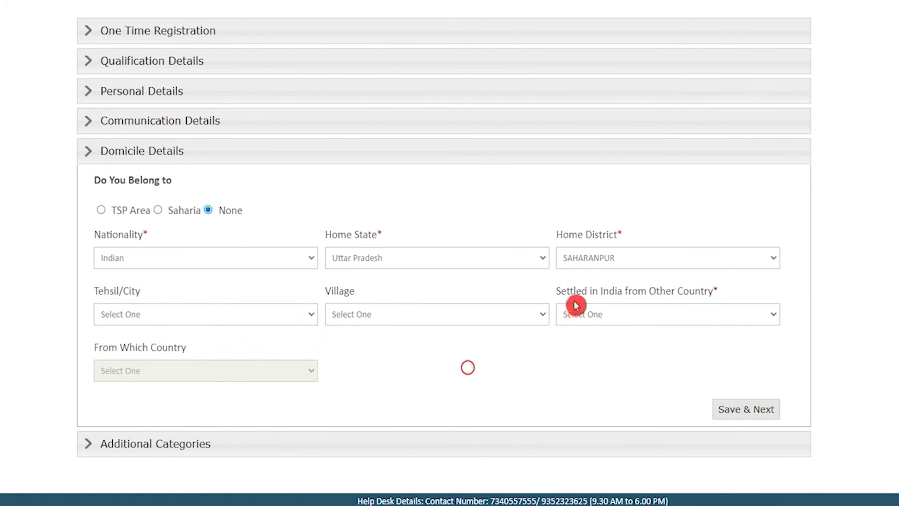
# Answer No to settled in India from another country and save the domicile details
pyautogui.moveTo(576, 295); pyautogui.dragTo(701, 295)
pyautogui.click(679, 320)
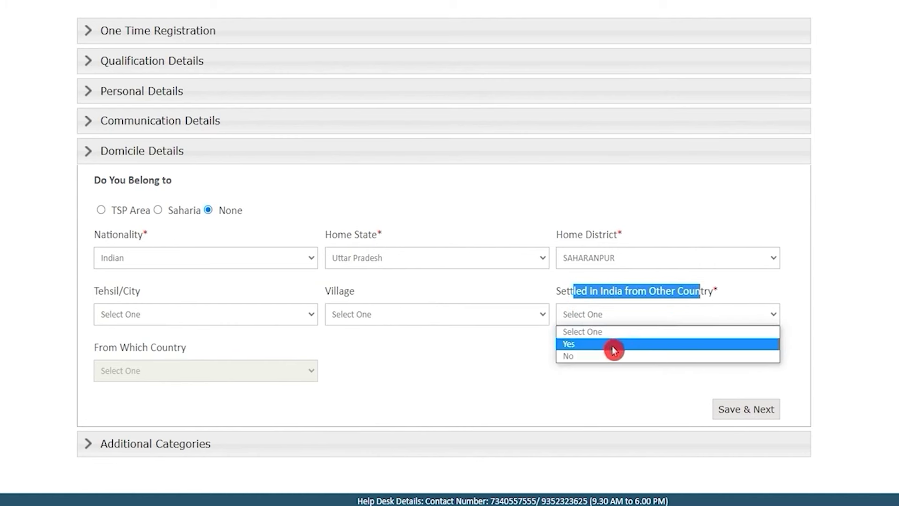
pyautogui.click(599, 357)
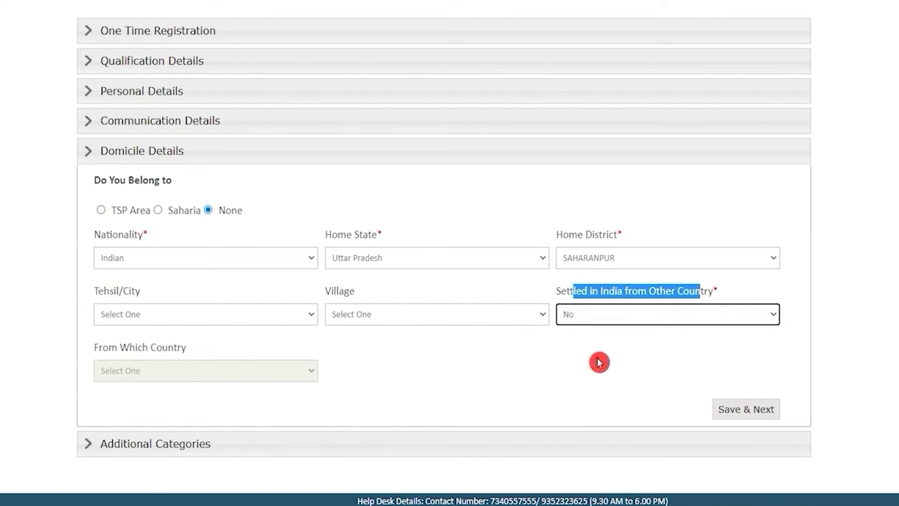
pyautogui.click(600, 321)
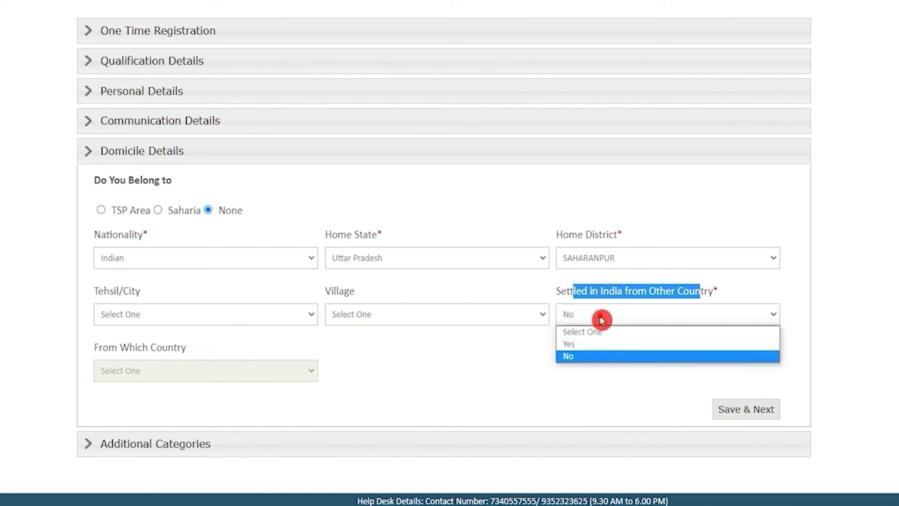
pyautogui.click(585, 346)
pyautogui.click(211, 369)
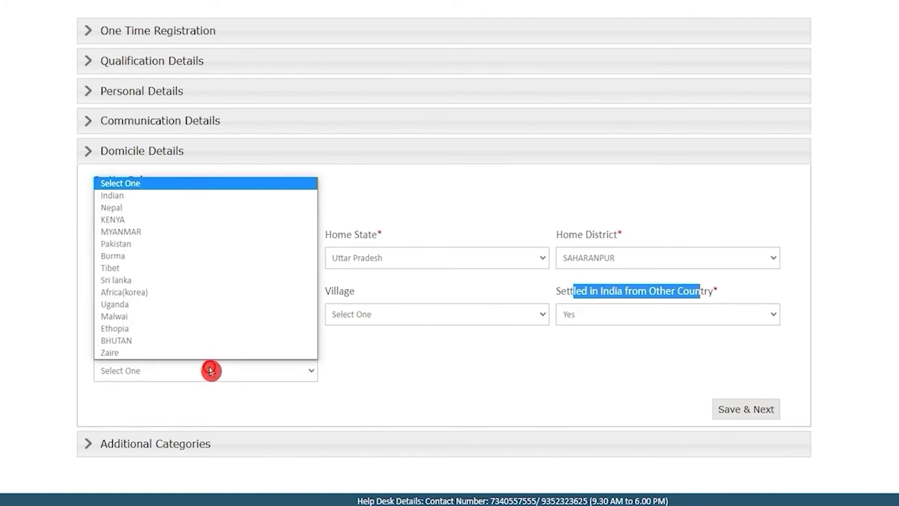
pyautogui.click(211, 371)
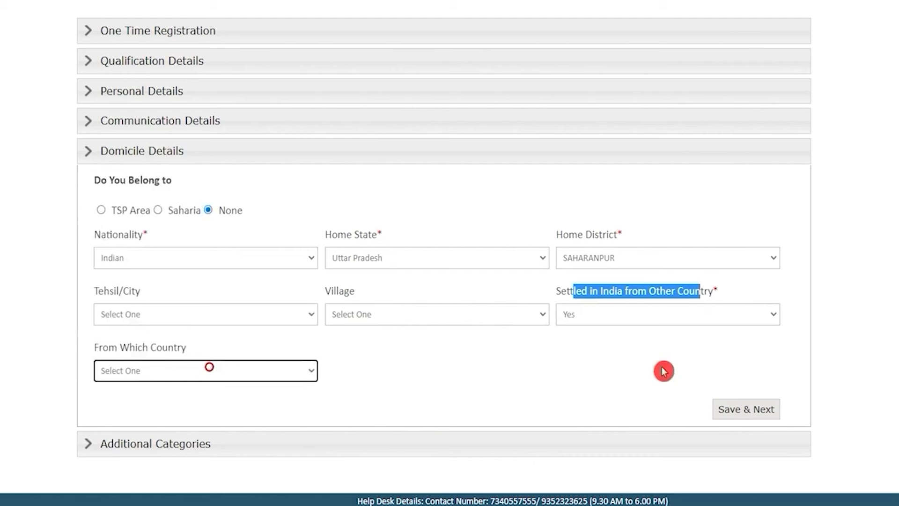
pyautogui.click(599, 309)
pyautogui.click(585, 354)
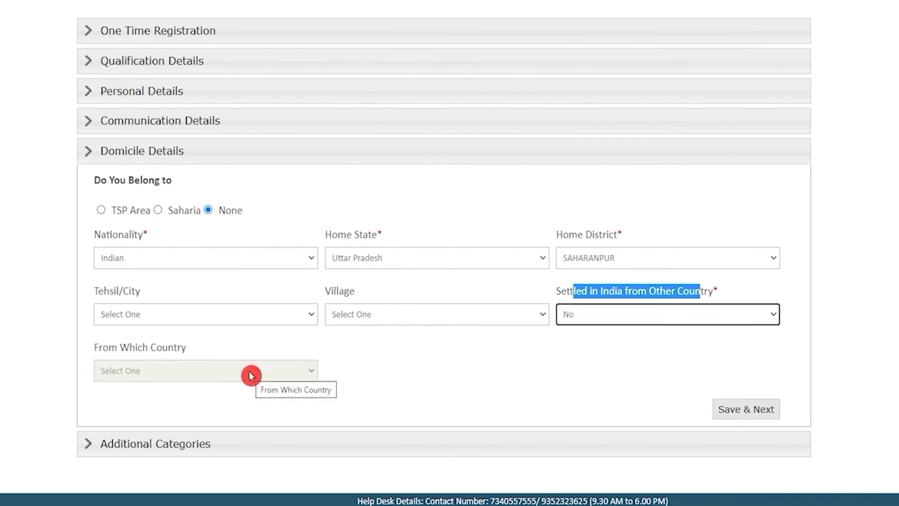
pyautogui.click(352, 380)
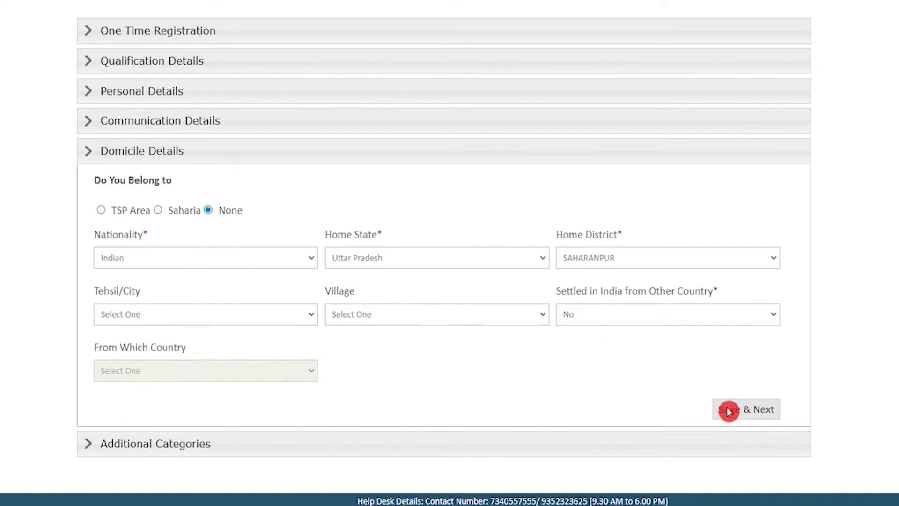
pyautogui.click(729, 411)
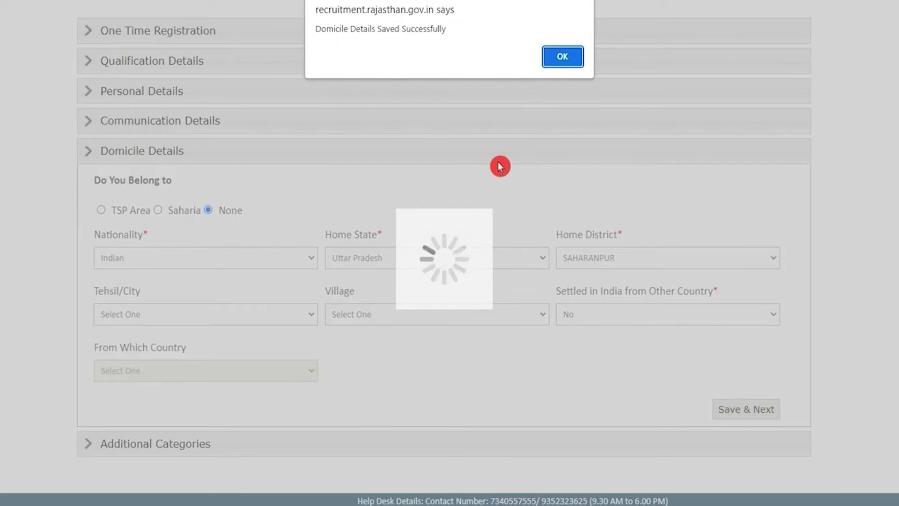
# Dismiss the domicile confirmation and answer No to the Ex-Serviceman question
pyautogui.click(552, 56)
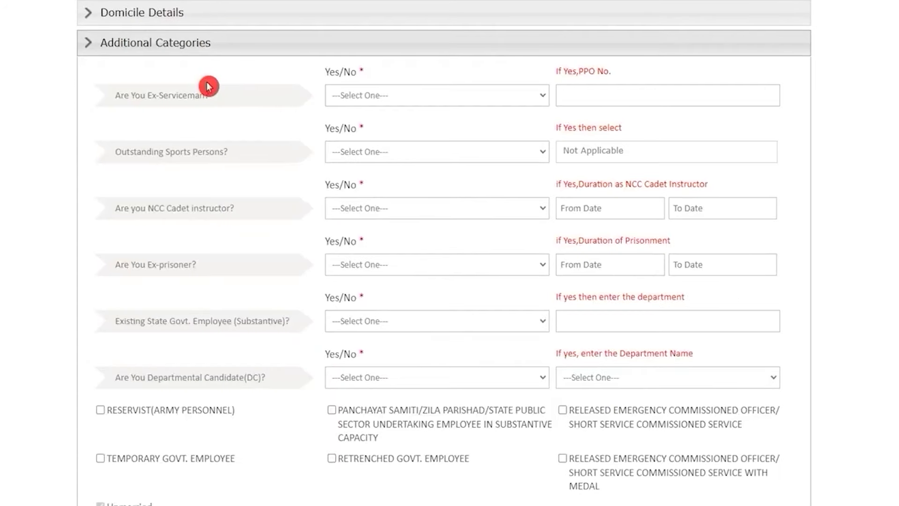
pyautogui.moveTo(110, 49); pyautogui.dragTo(201, 44)
pyautogui.click(223, 174)
pyautogui.scroll(-3, 234, 183)
pyautogui.scroll(4, 243, 189)
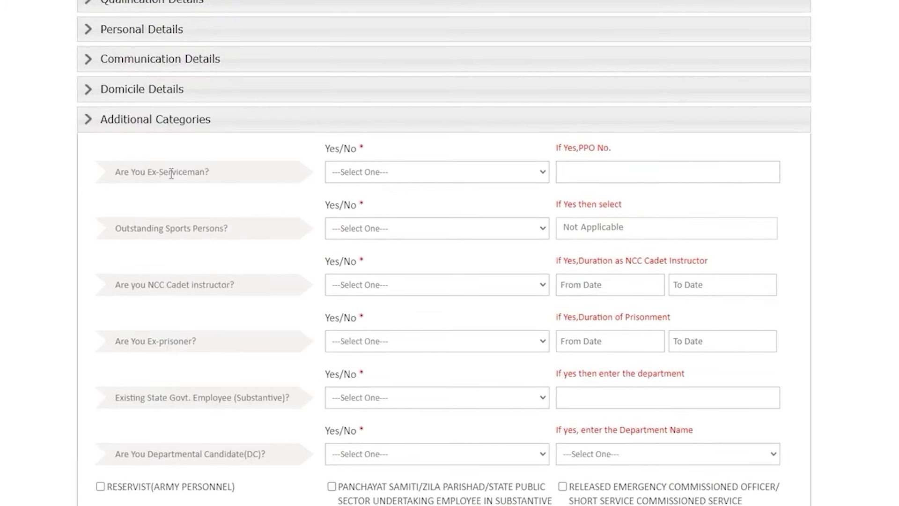
pyautogui.moveTo(125, 172); pyautogui.dragTo(163, 171)
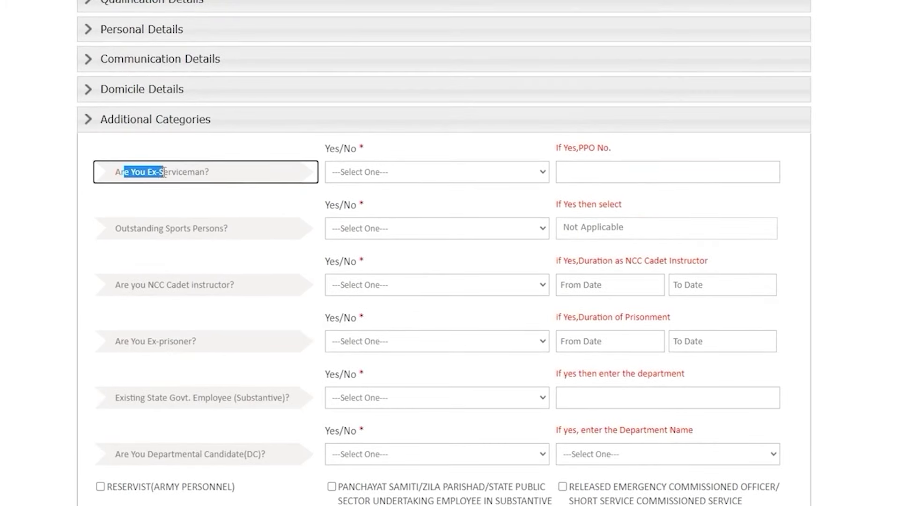
pyautogui.click(398, 173)
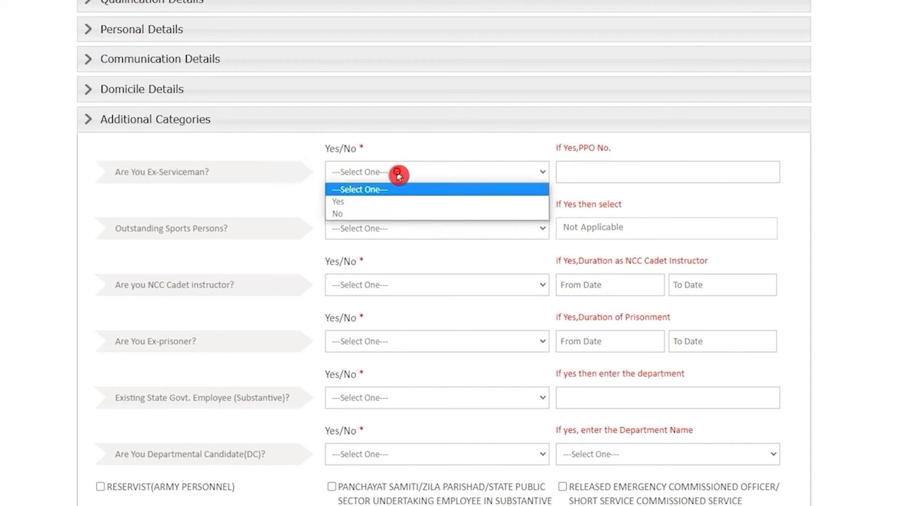
pyautogui.click(383, 204)
pyautogui.click(381, 176)
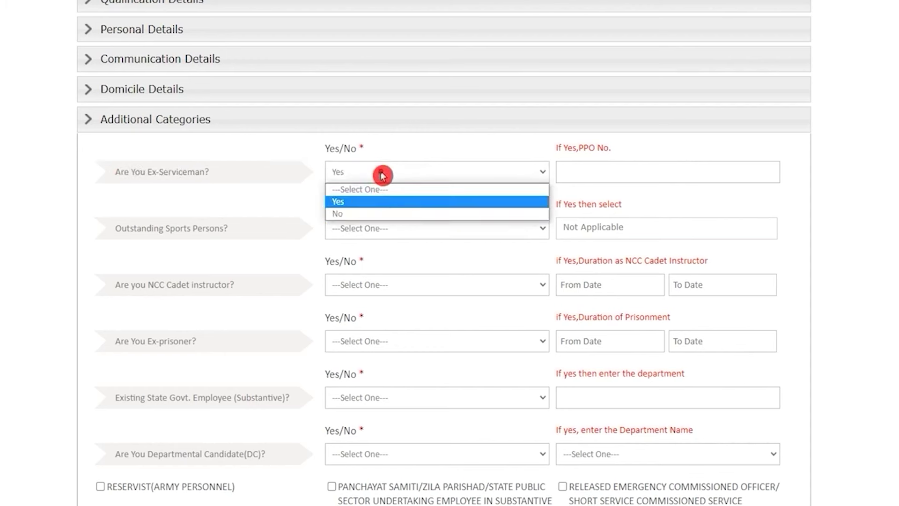
pyautogui.click(363, 216)
pyautogui.click(404, 178)
pyautogui.click(391, 202)
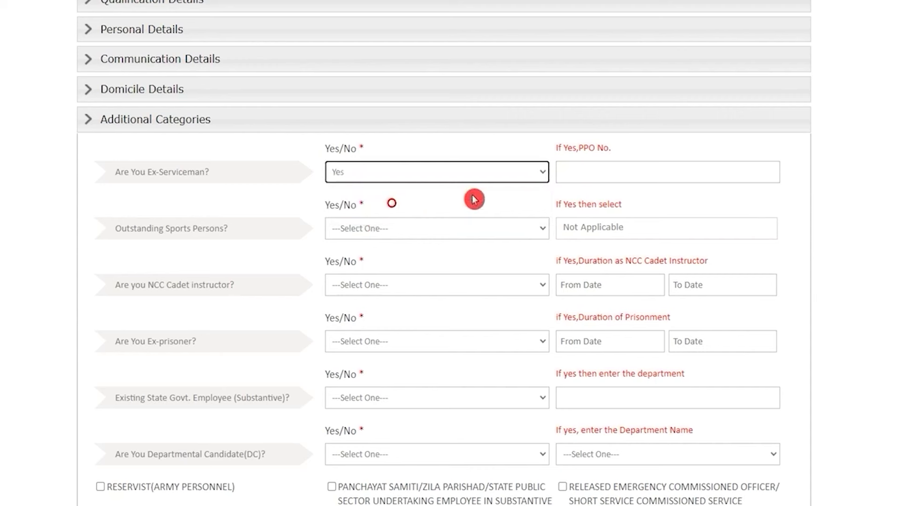
pyautogui.click(593, 168)
pyautogui.click(368, 174)
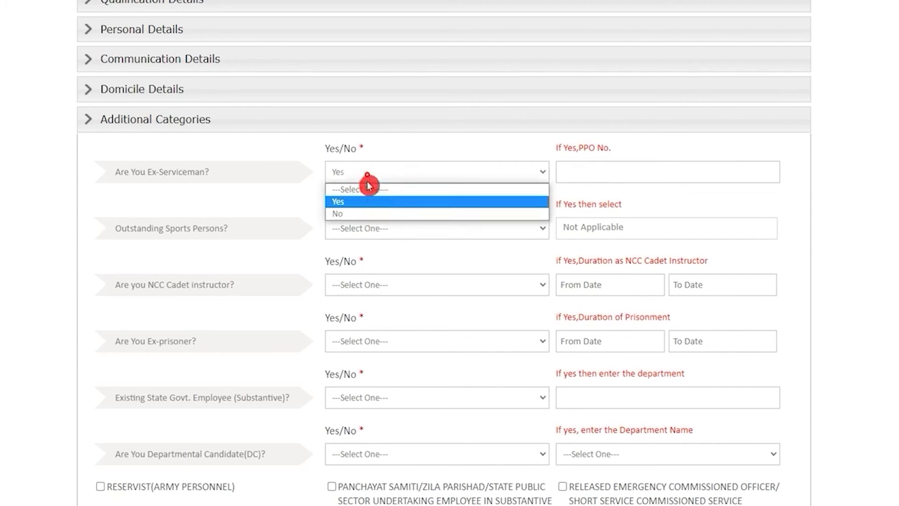
pyautogui.click(360, 214)
# Answer No to the Outstanding Sports Persons question
pyautogui.moveTo(127, 230); pyautogui.dragTo(215, 230)
pyautogui.click(332, 230)
pyautogui.click(363, 229)
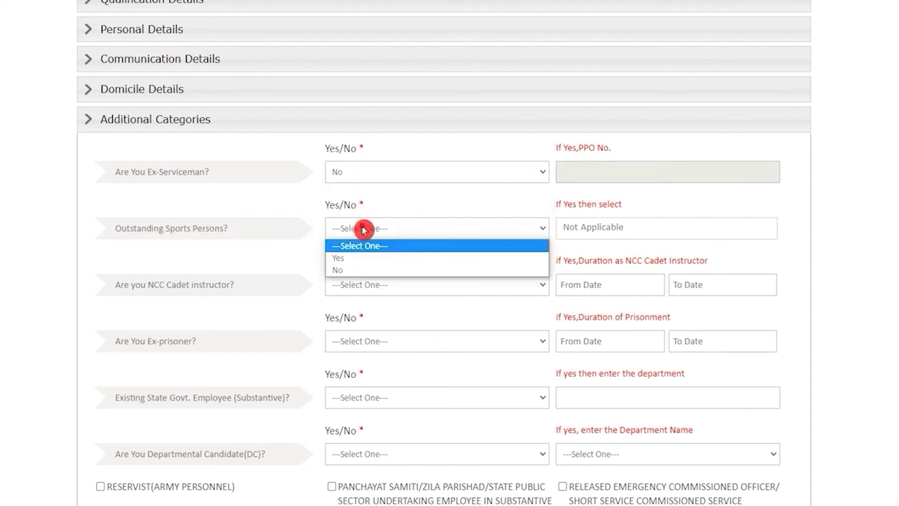
pyautogui.click(360, 258)
pyautogui.click(417, 231)
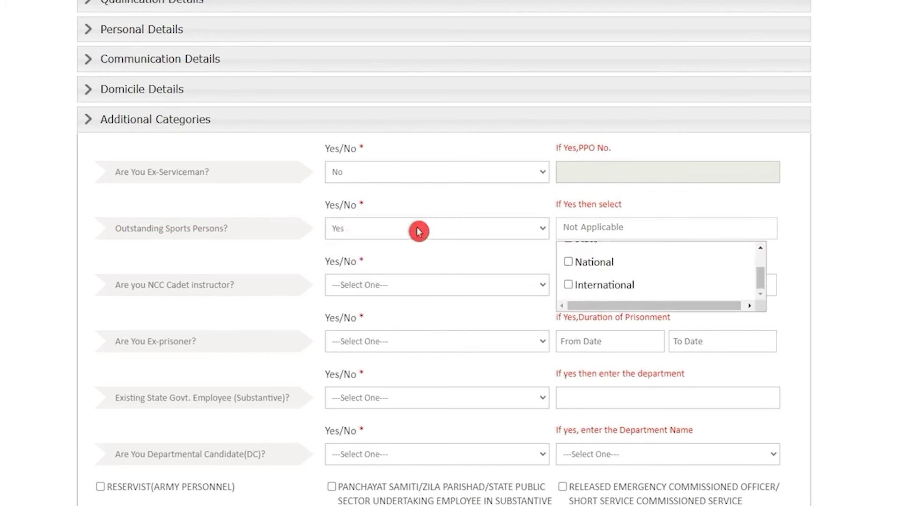
pyautogui.click(617, 275)
pyautogui.scroll(1, 617, 275)
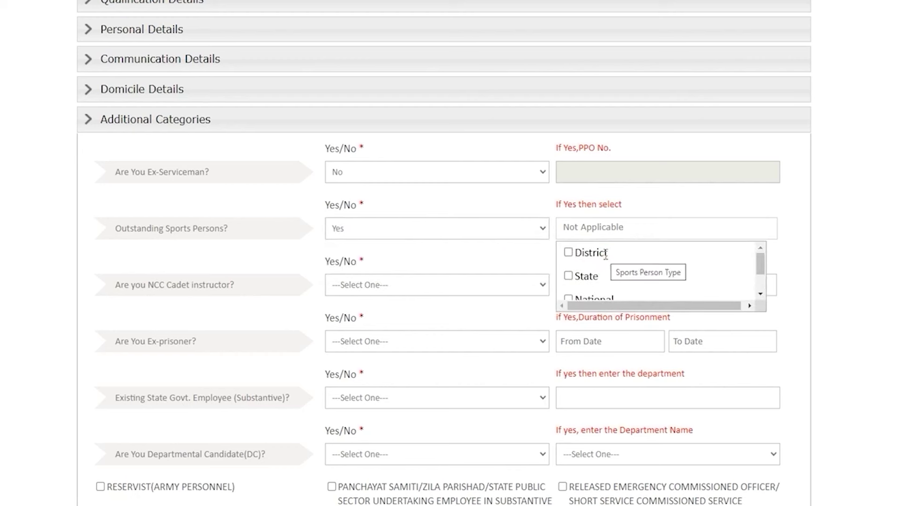
pyautogui.scroll(-1, 606, 255)
pyautogui.click(396, 233)
pyautogui.click(381, 228)
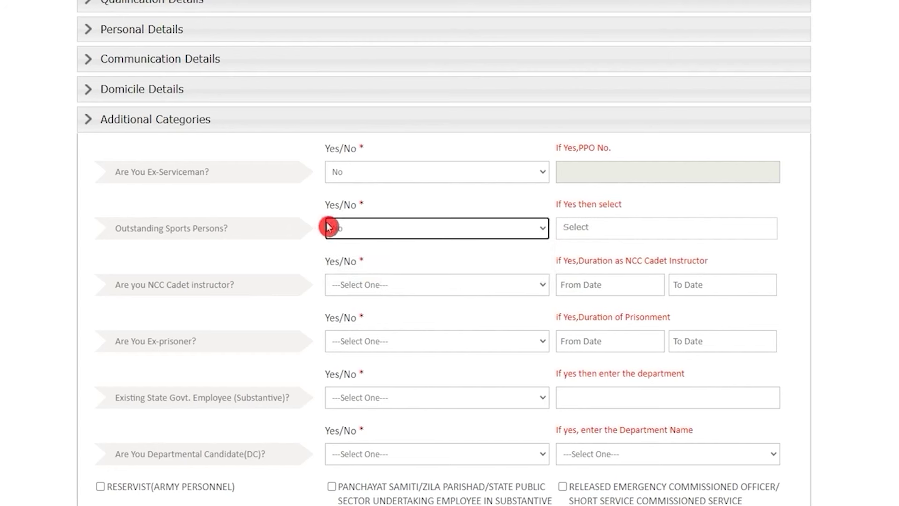
# Answer No to the NCC Cadet instructor question and save the additional categories
pyautogui.moveTo(125, 285); pyautogui.dragTo(217, 285)
pyautogui.click(398, 294)
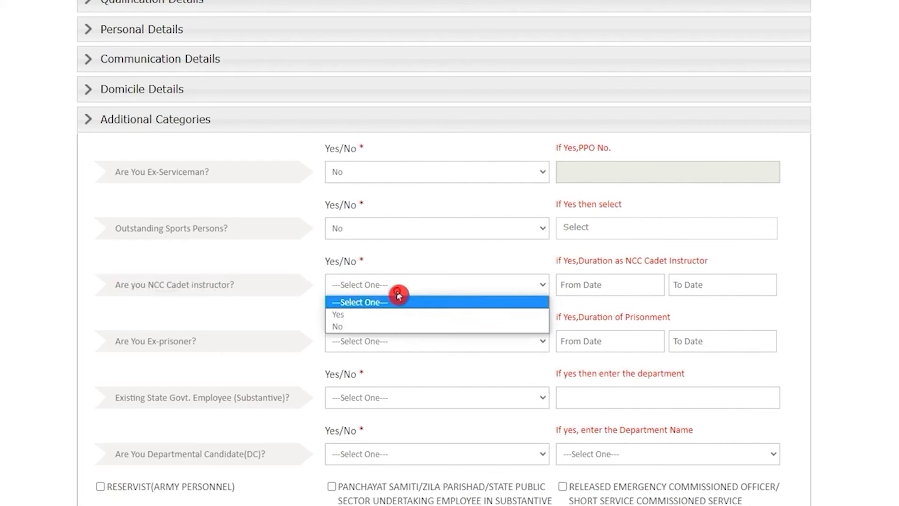
pyautogui.click(362, 313)
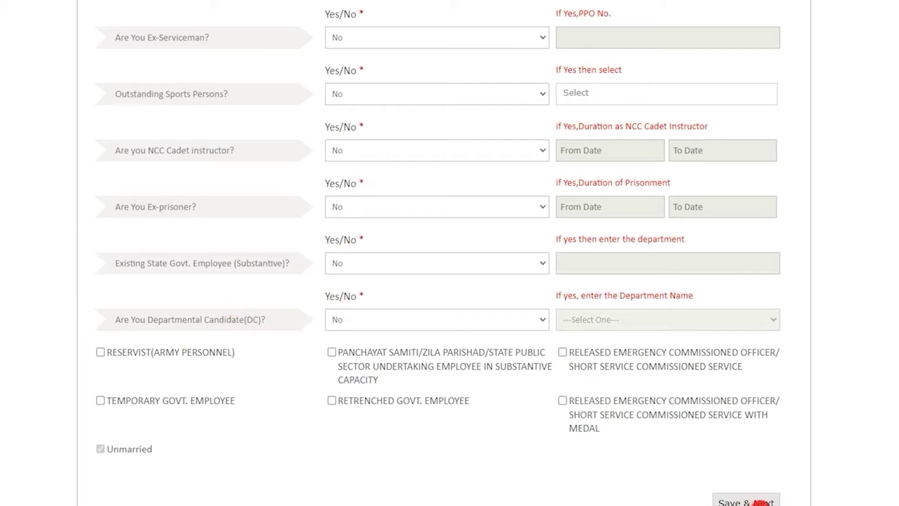
pyautogui.click(761, 502)
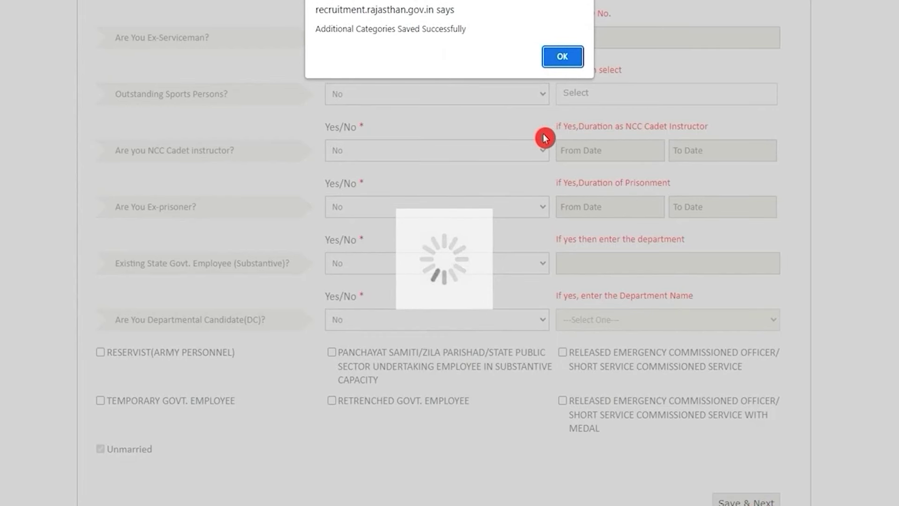
# Dismiss the save alert and apply for DRIVER DIRECT RECRUITMENT - 2024 from Ongoing Recruitment
pyautogui.click(557, 57)
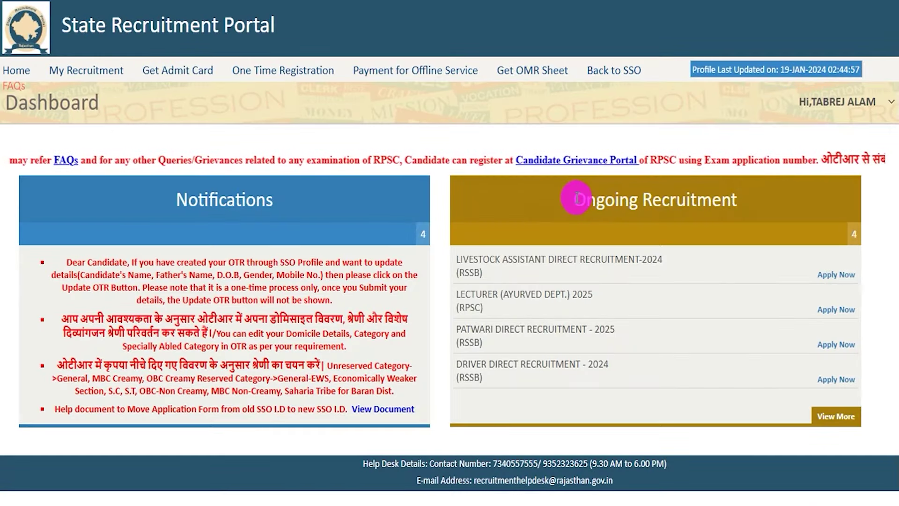
pyautogui.moveTo(573, 200); pyautogui.dragTo(735, 202)
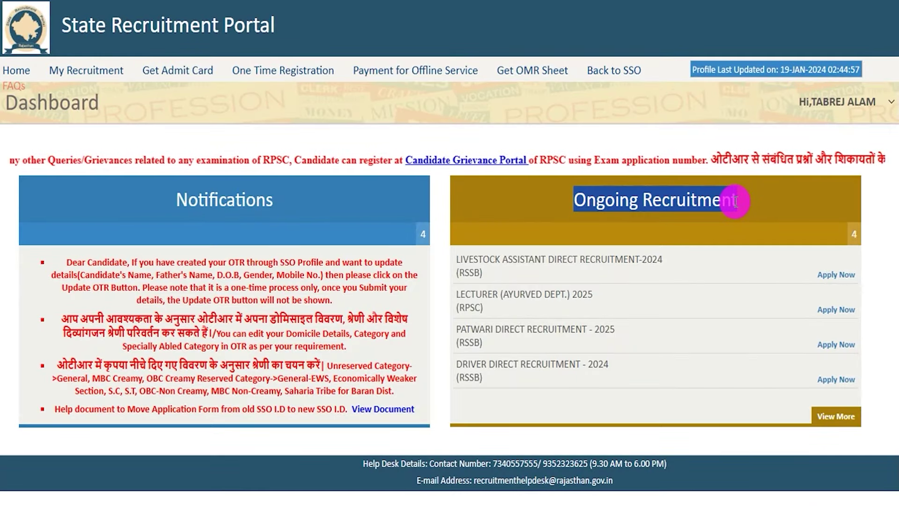
pyautogui.moveTo(578, 202); pyautogui.dragTo(739, 208)
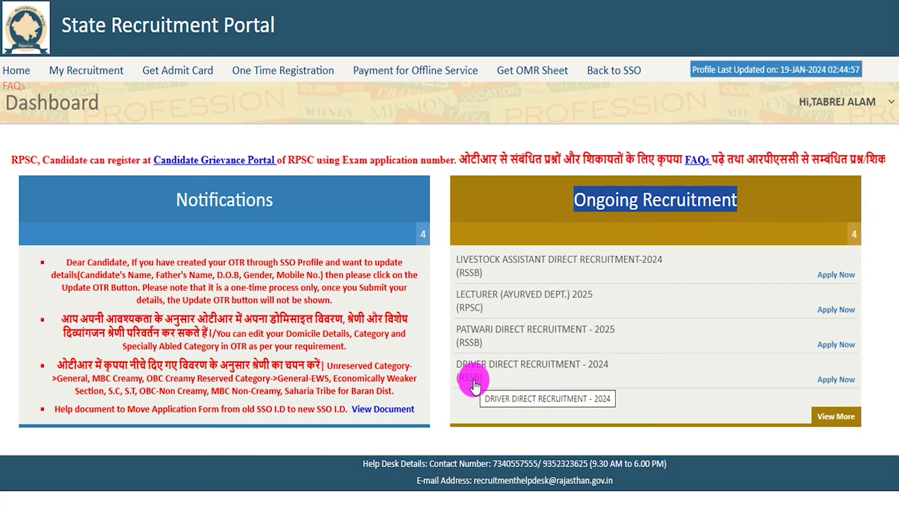
pyautogui.click(832, 382)
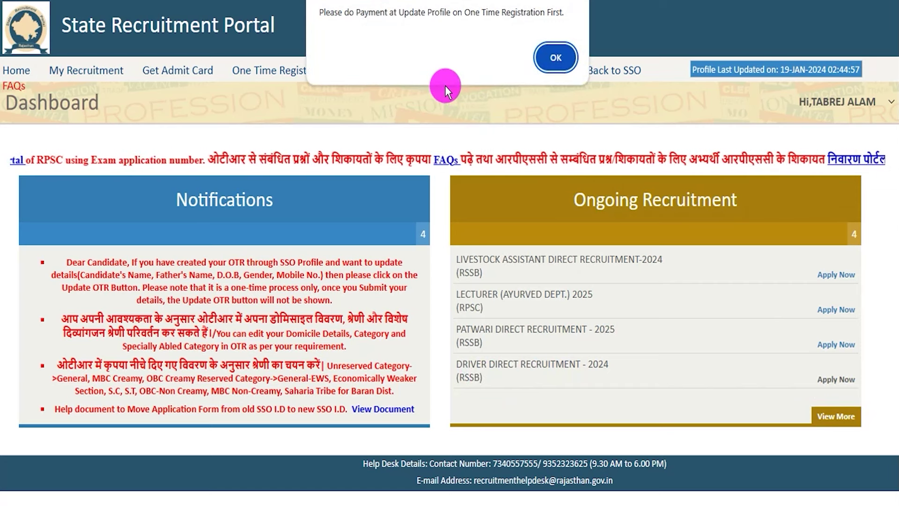
# Open the OTR fee payment form from One Time Registration, keeping Rajasthan resident as No
pyautogui.click(554, 63)
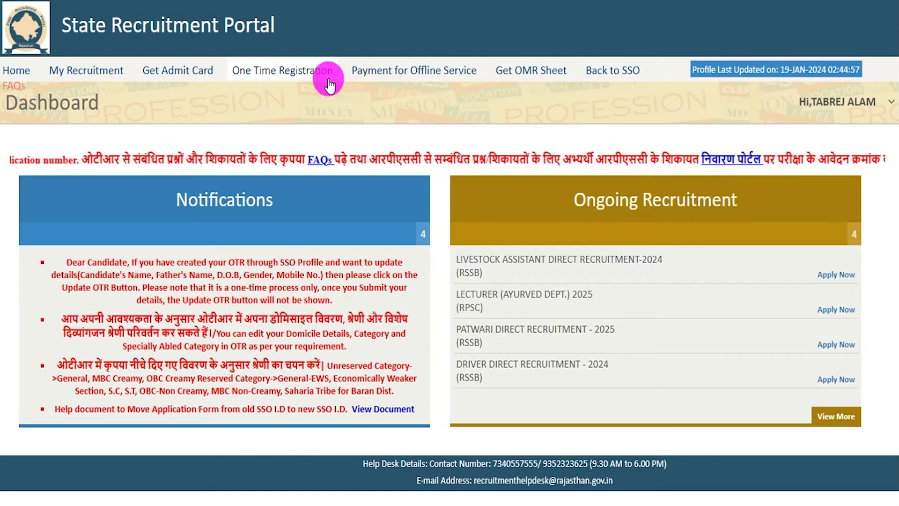
pyautogui.click(293, 71)
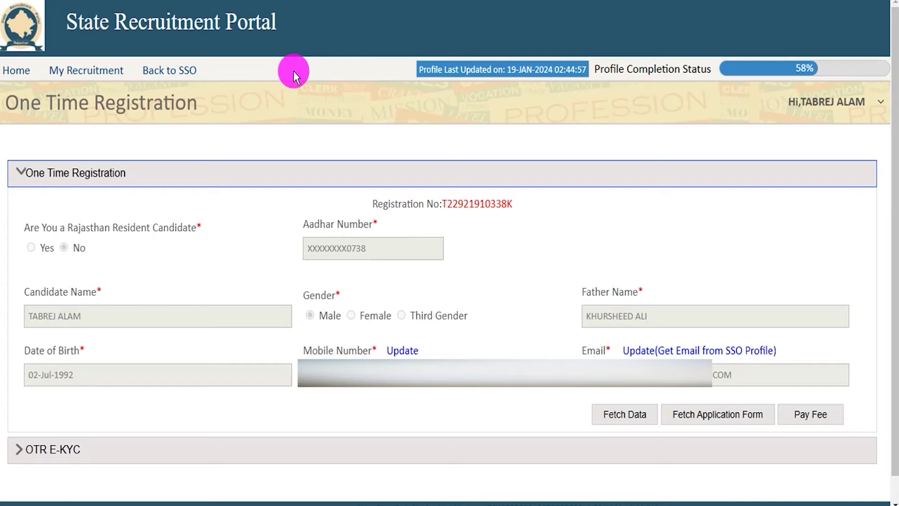
pyautogui.click(812, 415)
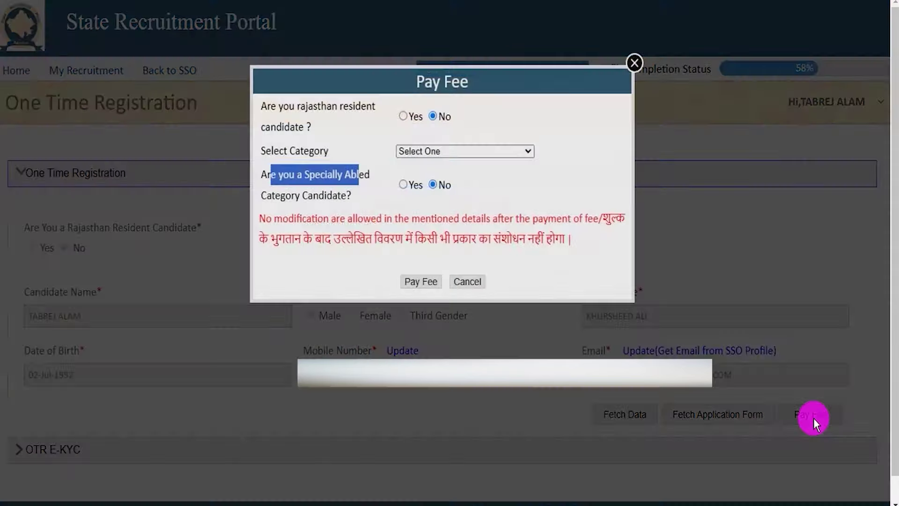
pyautogui.click(281, 108)
pyautogui.moveTo(281, 108); pyautogui.dragTo(399, 119)
pyautogui.click(404, 115)
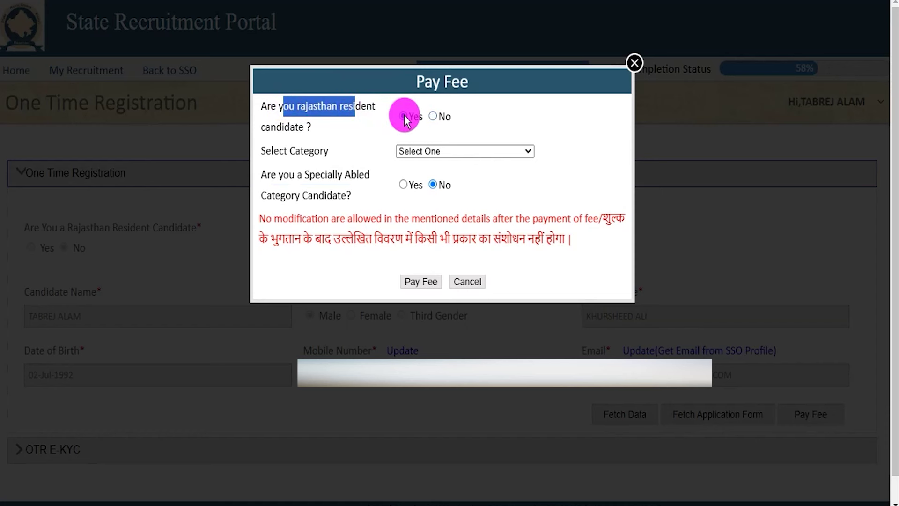
pyautogui.click(432, 116)
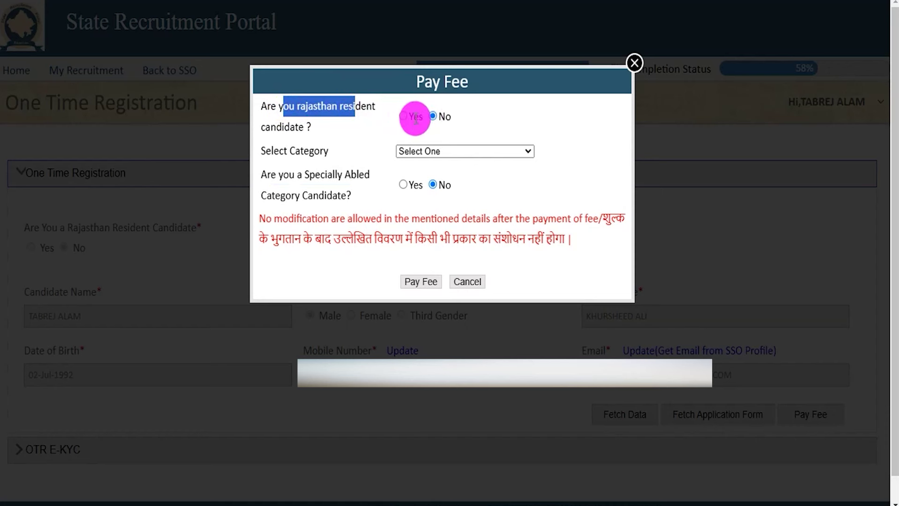
# Choose the UNRESERVED fee category, review the 600 and 400 fee lines, and proceed to pay 600
pyautogui.moveTo(274, 151); pyautogui.dragTo(320, 151)
pyautogui.click(401, 150)
pyautogui.click(421, 184)
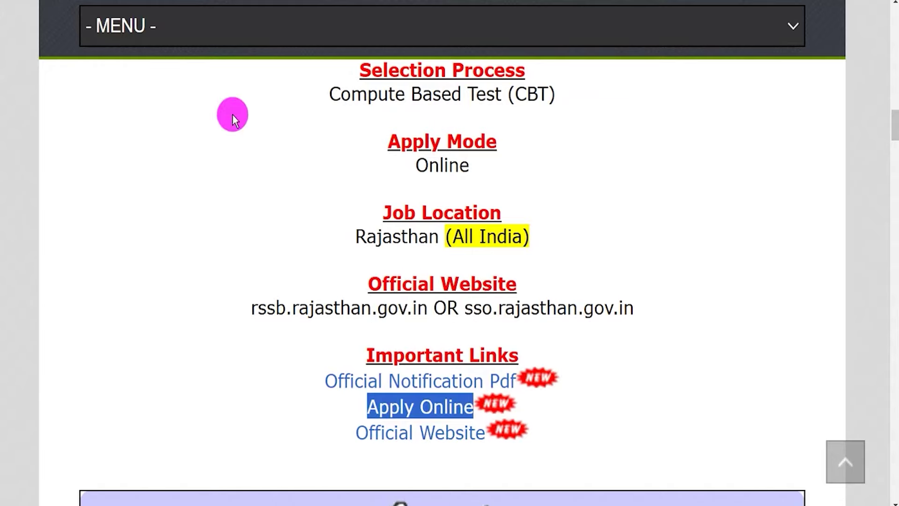
pyautogui.scroll(6, 415, 308)
pyautogui.moveTo(380, 186); pyautogui.dragTo(484, 206)
pyautogui.click(487, 181)
pyautogui.click(464, 204)
pyautogui.click(388, 229)
pyautogui.moveTo(388, 229); pyautogui.dragTo(497, 230)
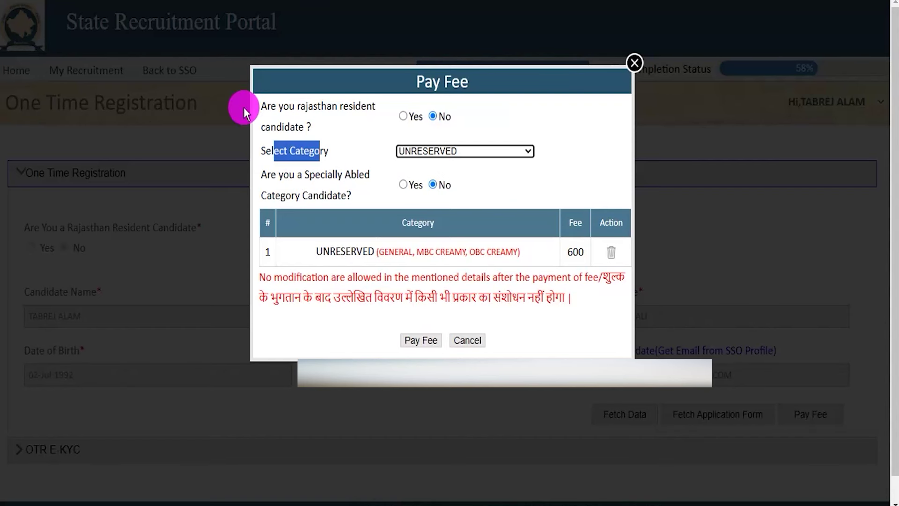
pyautogui.click(421, 341)
# Pay the ₹610 fee by PhonePe QR code and reveal the payment QR code
pyautogui.click(506, 29)
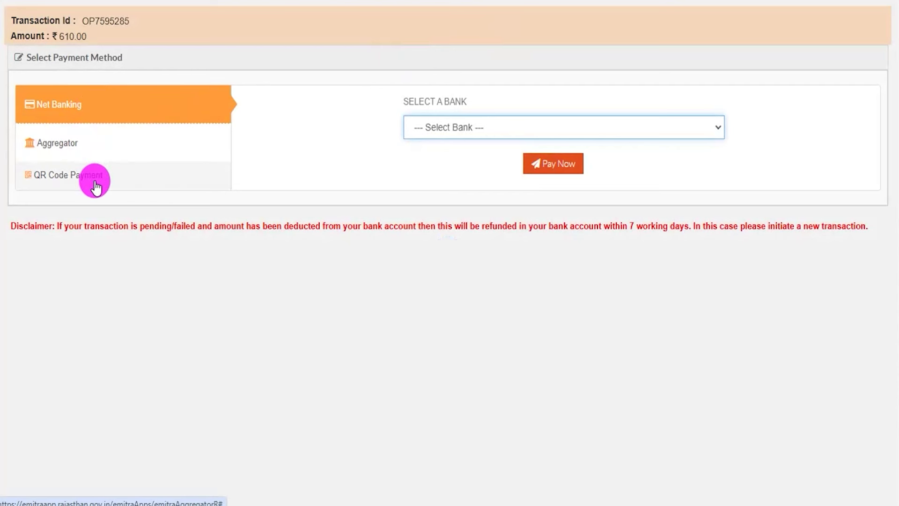
pyautogui.click(76, 183)
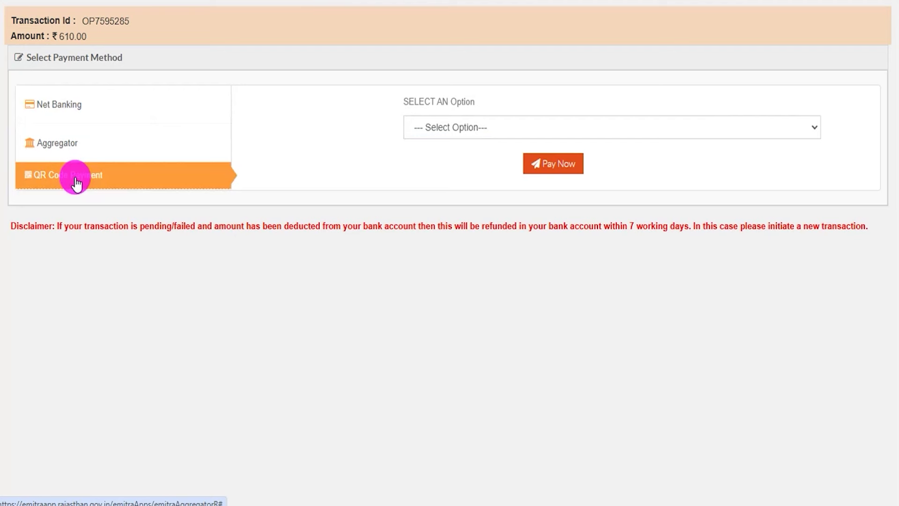
pyautogui.click(434, 132)
pyautogui.click(434, 165)
pyautogui.click(548, 163)
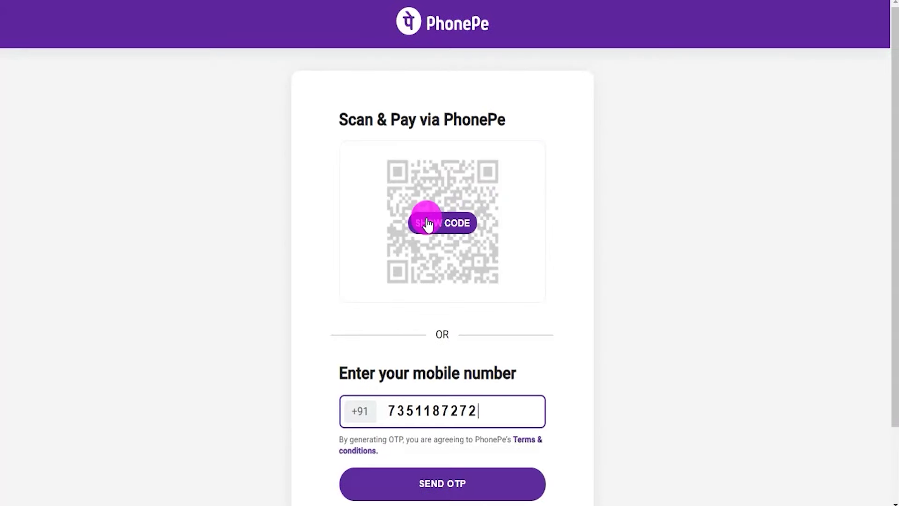
pyautogui.click(426, 220)
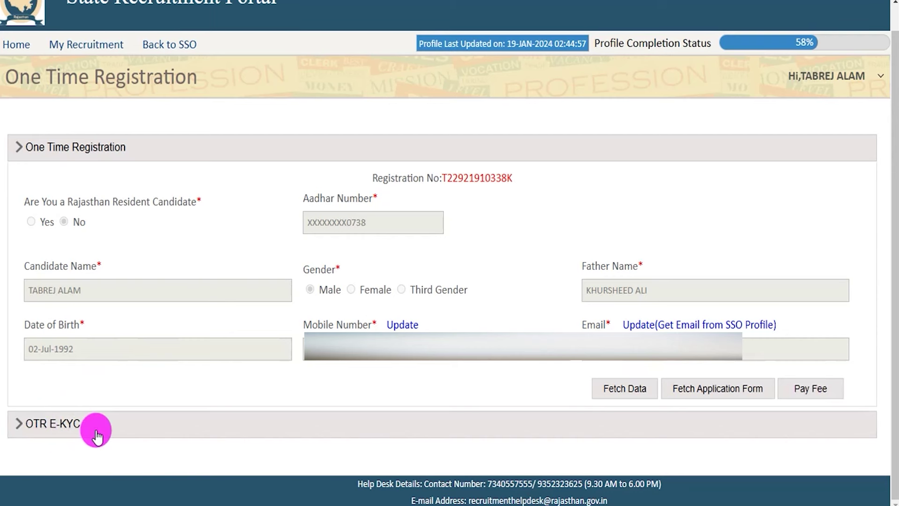
# Expand OTR E-KYC, accept the photo-guideline declaration, and note the 100-200 KB PDF-only limit
pyautogui.click(55, 422)
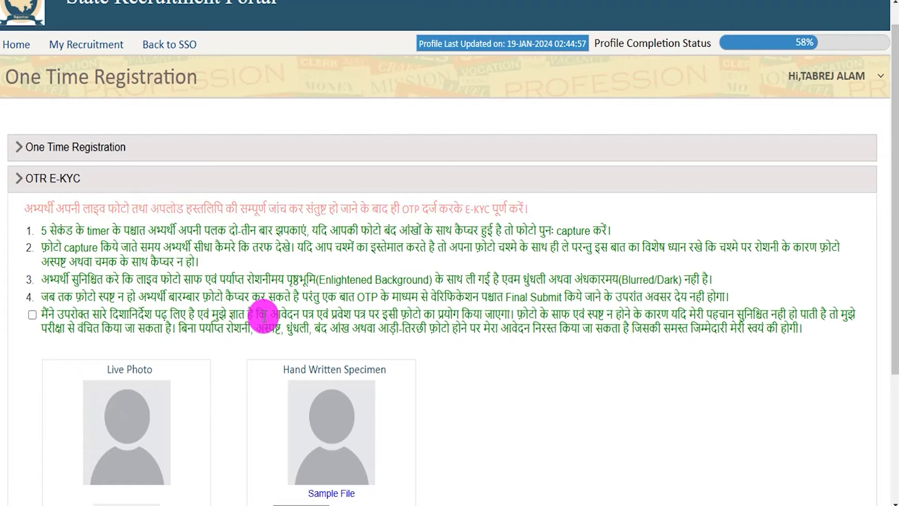
pyautogui.scroll(-2, 262, 309)
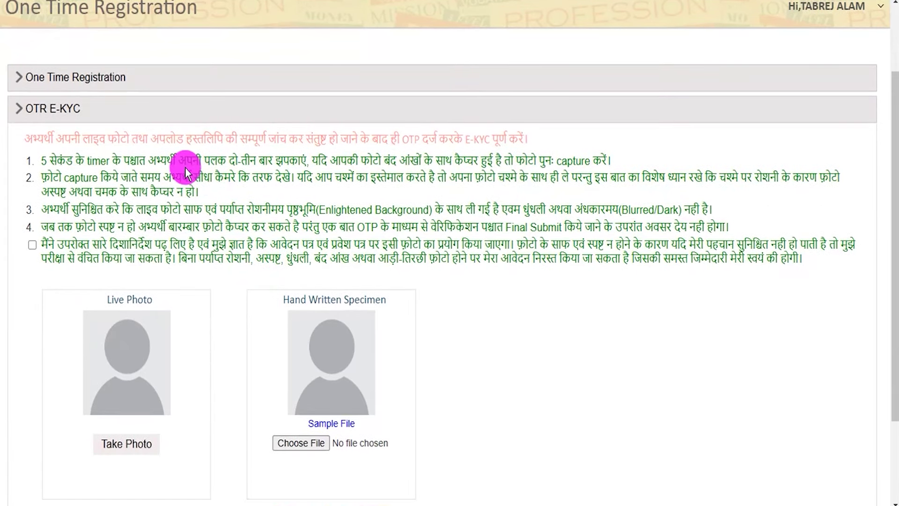
pyautogui.scroll(-2, 210, 222)
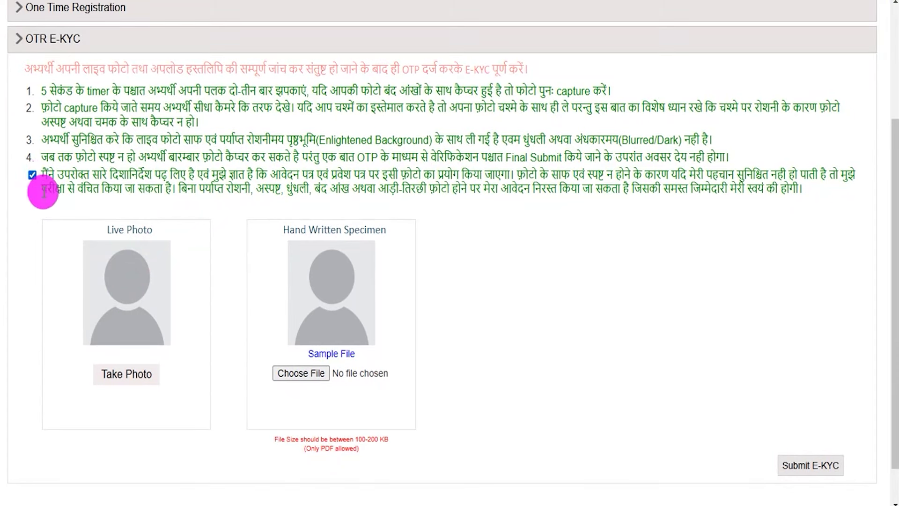
pyautogui.click(115, 375)
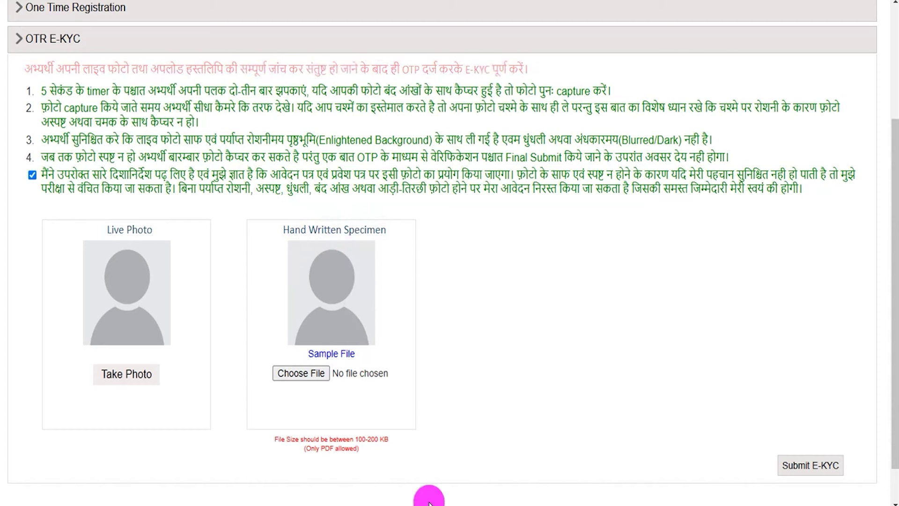
pyautogui.moveTo(358, 438); pyautogui.dragTo(377, 441)
pyautogui.moveTo(317, 448); pyautogui.dragTo(340, 450)
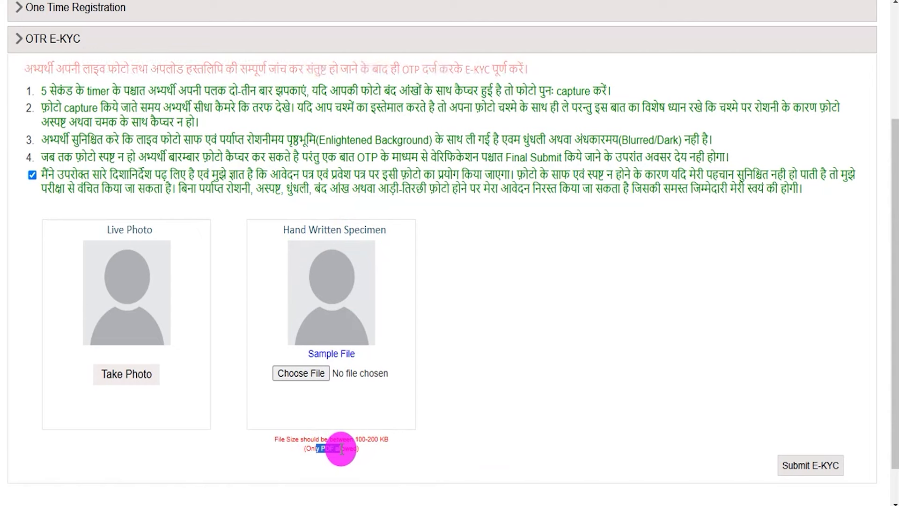
pyautogui.click(339, 356)
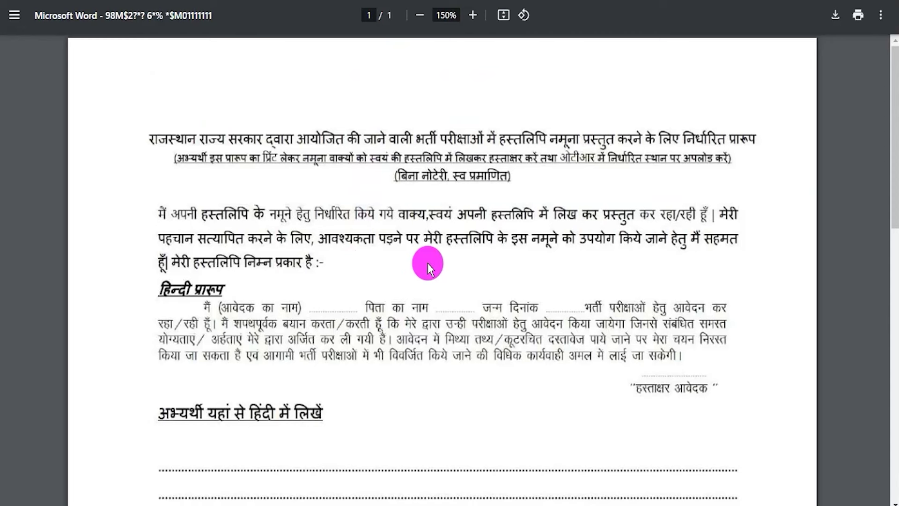
pyautogui.moveTo(365, 307); pyautogui.dragTo(302, 307)
pyautogui.moveTo(412, 307); pyautogui.dragTo(561, 307)
pyautogui.moveTo(642, 387); pyautogui.dragTo(677, 387)
pyautogui.scroll(-5, 515, 375)
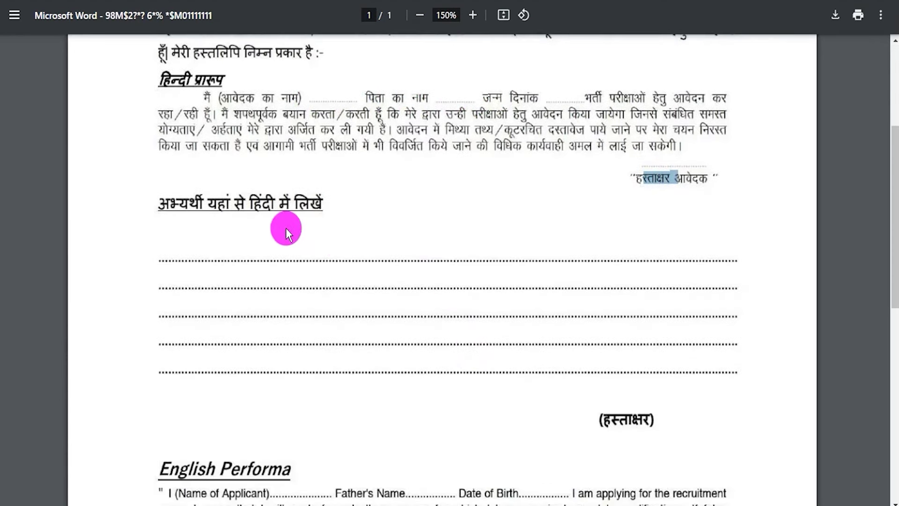
pyautogui.moveTo(176, 204); pyautogui.dragTo(286, 204)
pyautogui.scroll(-2, 356, 328)
pyautogui.scroll(-3, 548, 252)
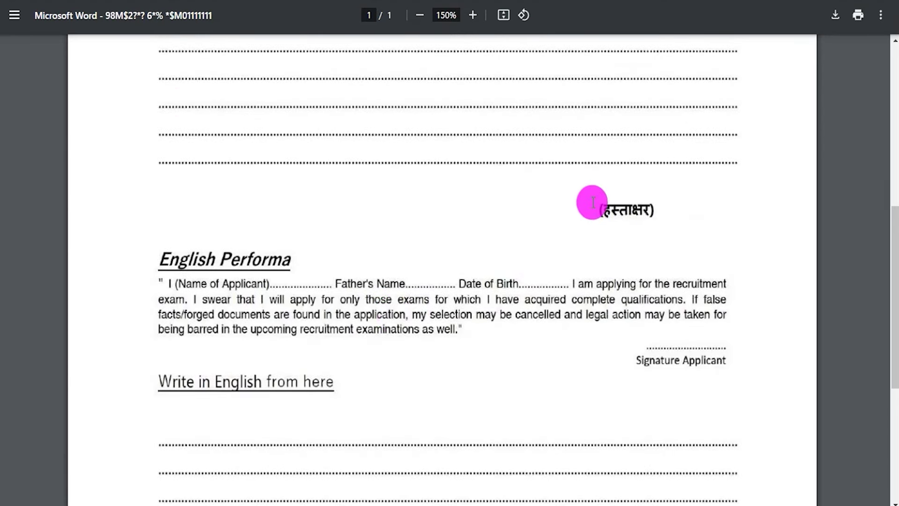
pyautogui.scroll(-3, 402, 267)
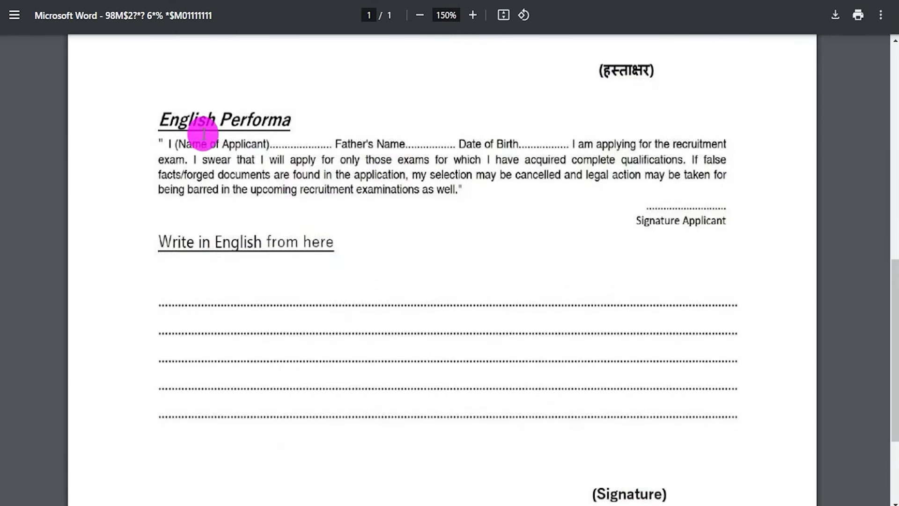
pyautogui.moveTo(170, 121); pyautogui.dragTo(266, 122)
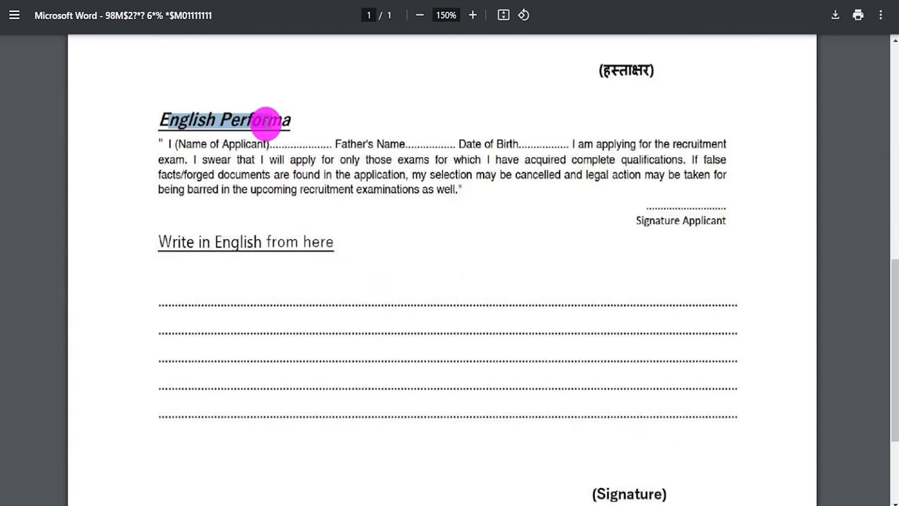
pyautogui.moveTo(188, 145); pyautogui.dragTo(239, 145)
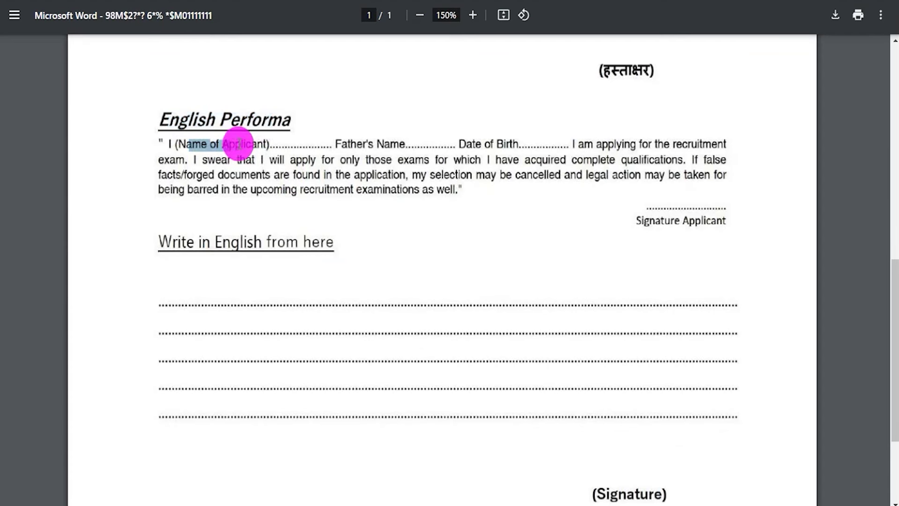
pyautogui.moveTo(336, 144); pyautogui.dragTo(403, 144)
pyautogui.moveTo(472, 145); pyautogui.dragTo(496, 145)
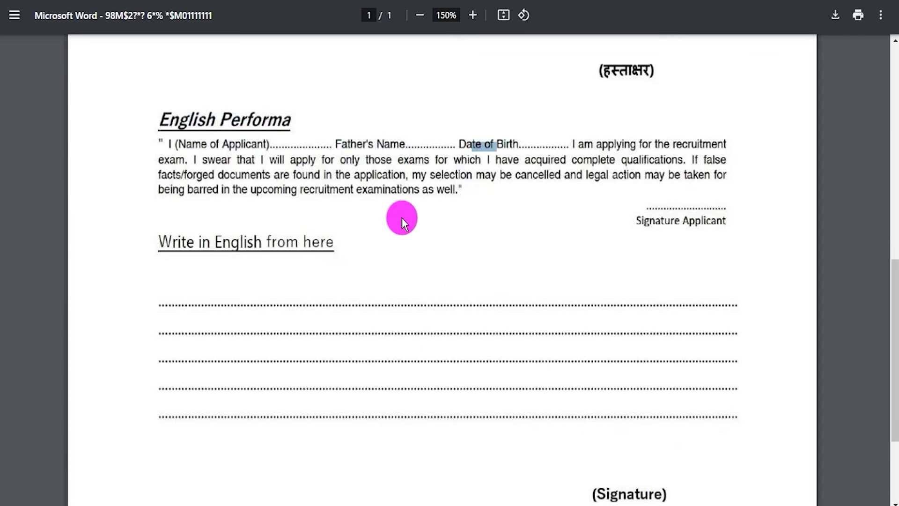
pyautogui.scroll(-2, 401, 218)
pyautogui.click(646, 175)
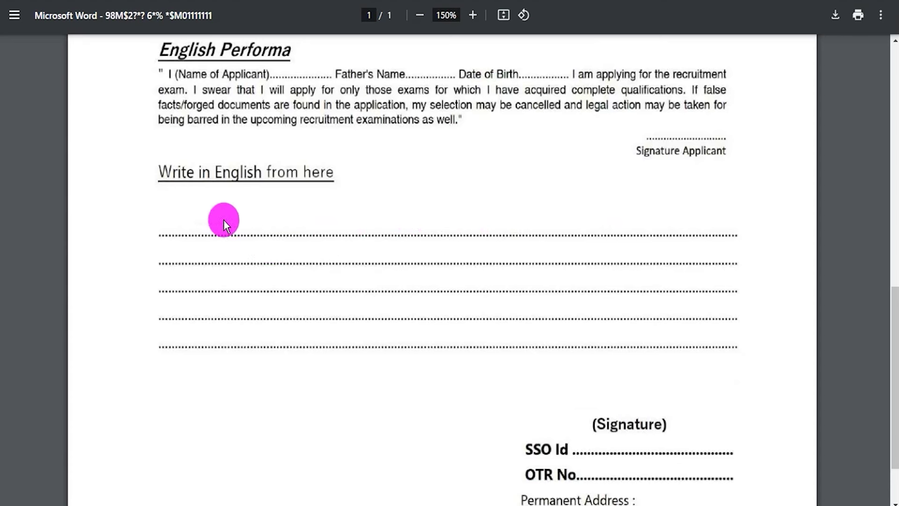
pyautogui.scroll(-2, 457, 277)
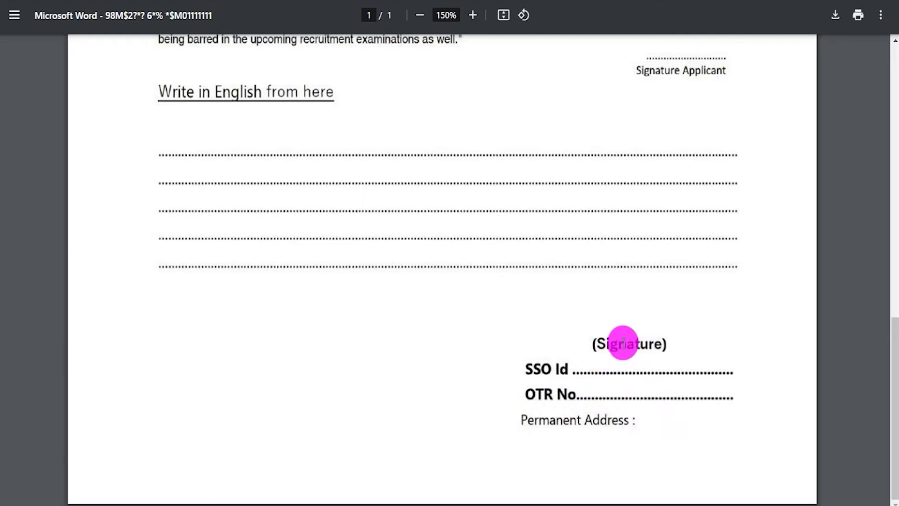
pyautogui.moveTo(598, 342); pyautogui.dragTo(639, 331)
pyautogui.click(582, 325)
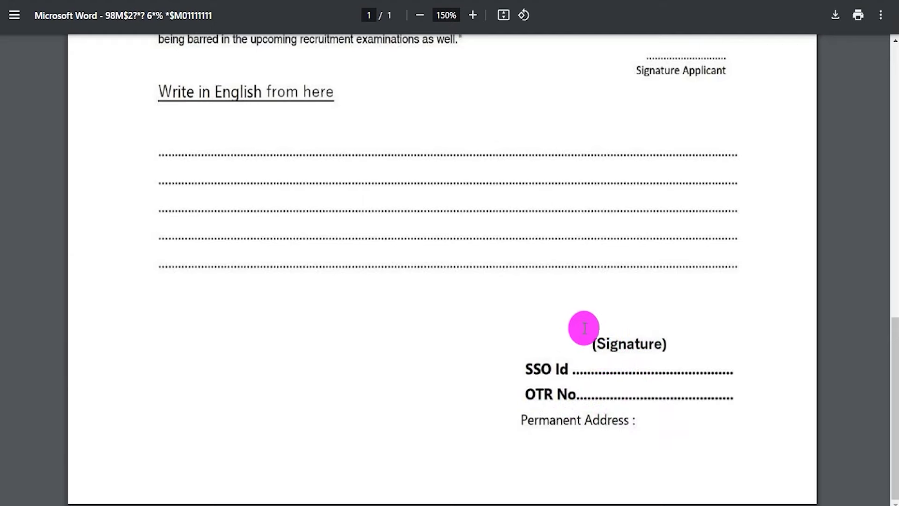
pyautogui.scroll(12, 492, 341)
pyautogui.scroll(5, 494, 342)
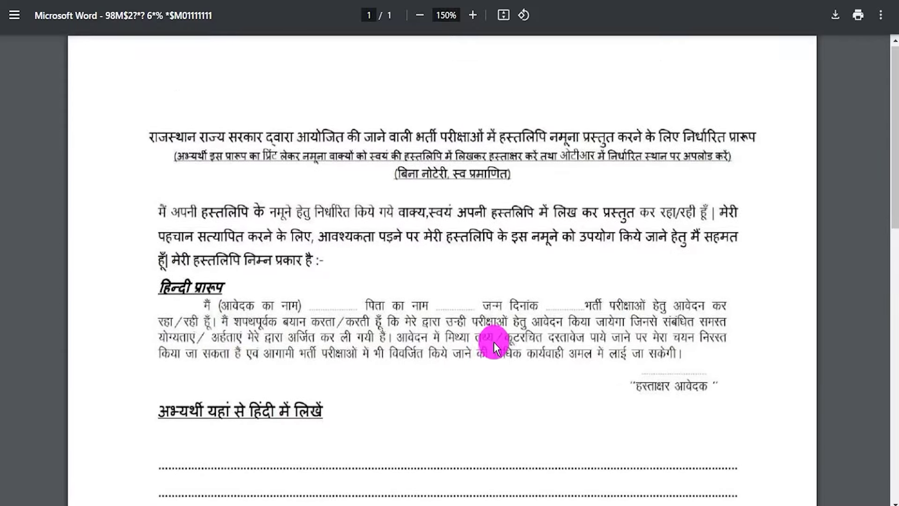
pyautogui.scroll(-15, 494, 342)
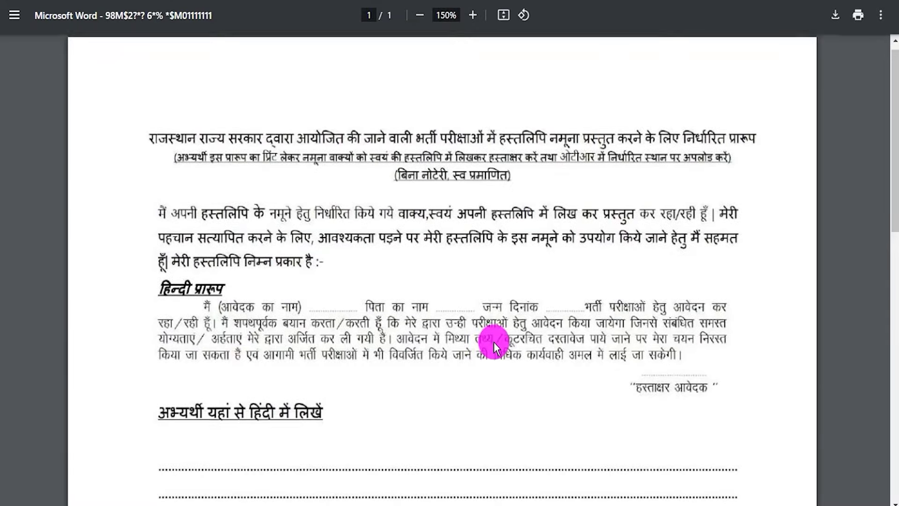
pyautogui.scroll(12, 494, 341)
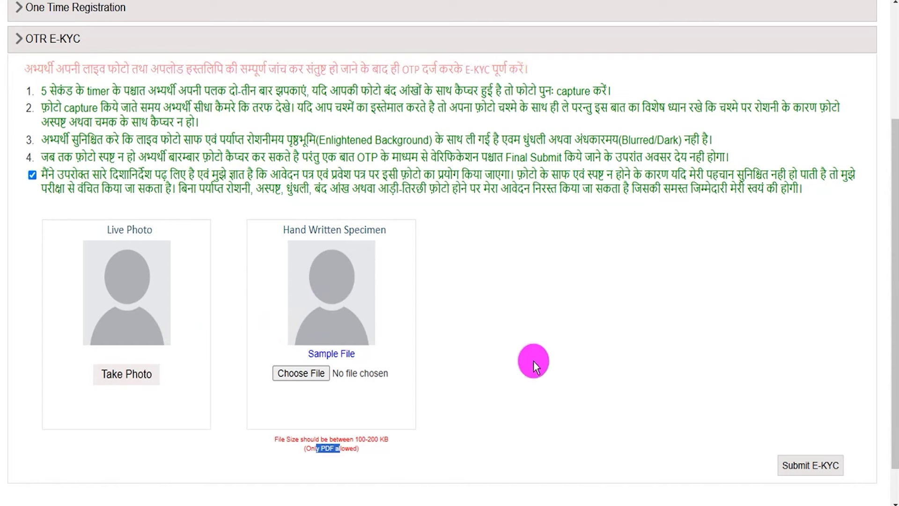
# Submit the E-KYC details and return to the dashboard's Ongoing Recruitment list
pyautogui.click(806, 462)
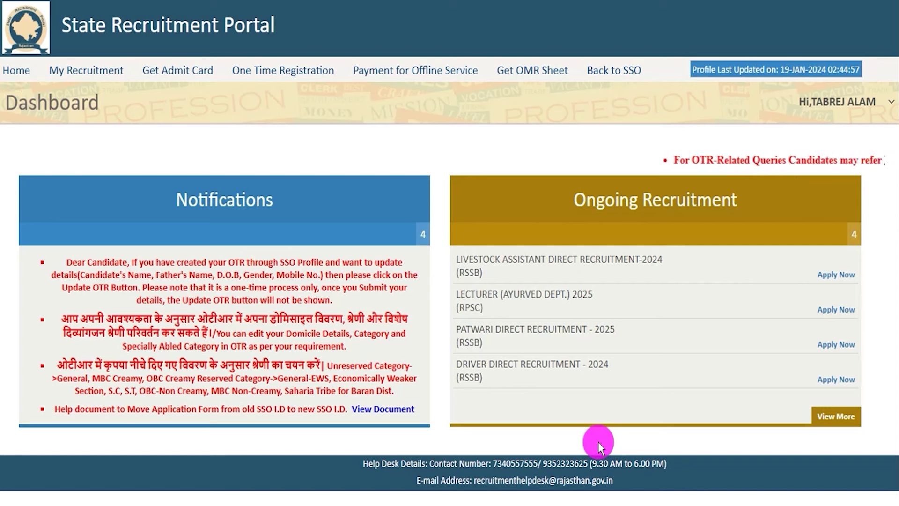
pyautogui.moveTo(591, 201); pyautogui.dragTo(717, 205)
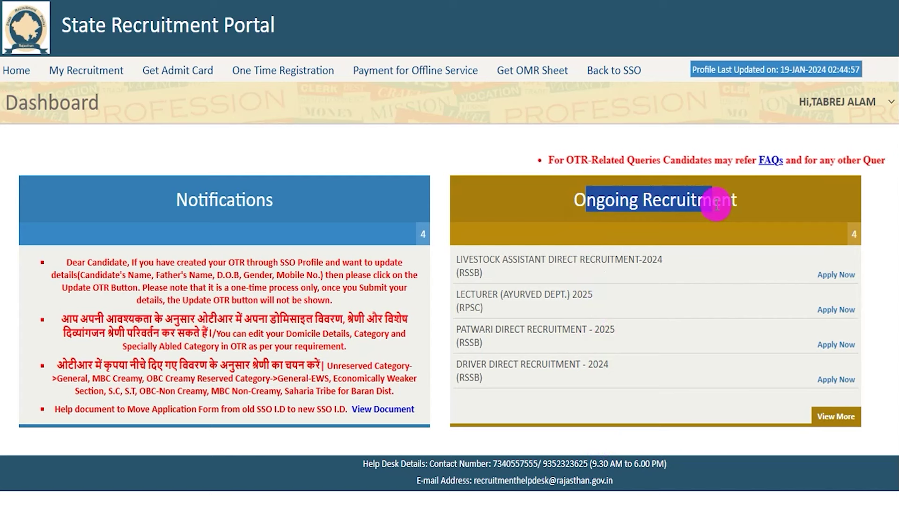